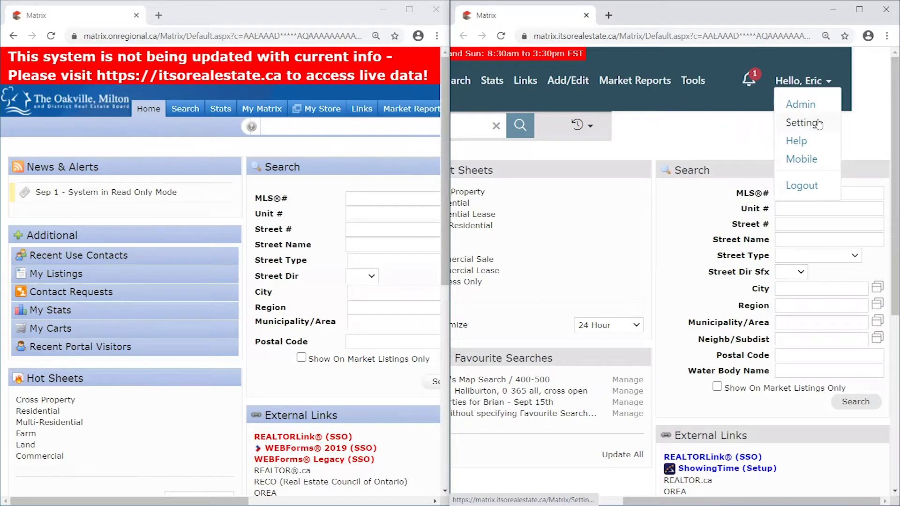
left_click_drag(717, 501, 531, 481)
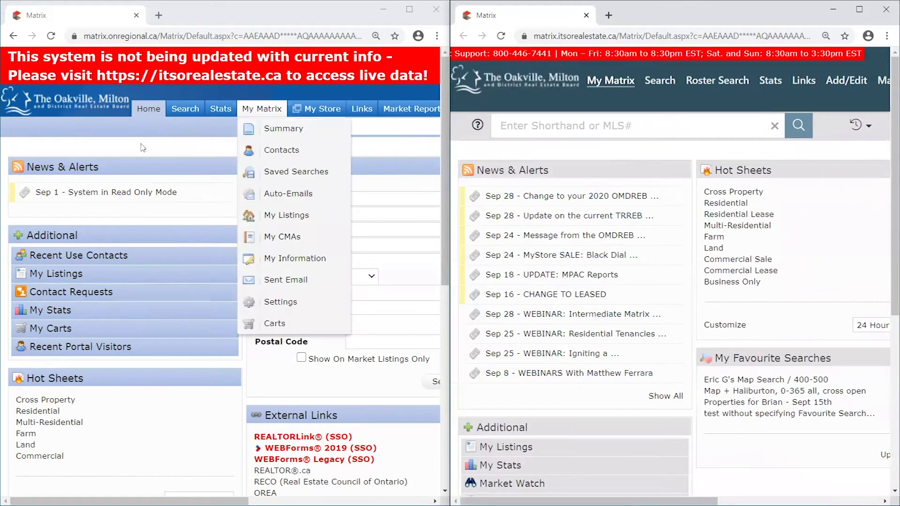
left_click(171, 147)
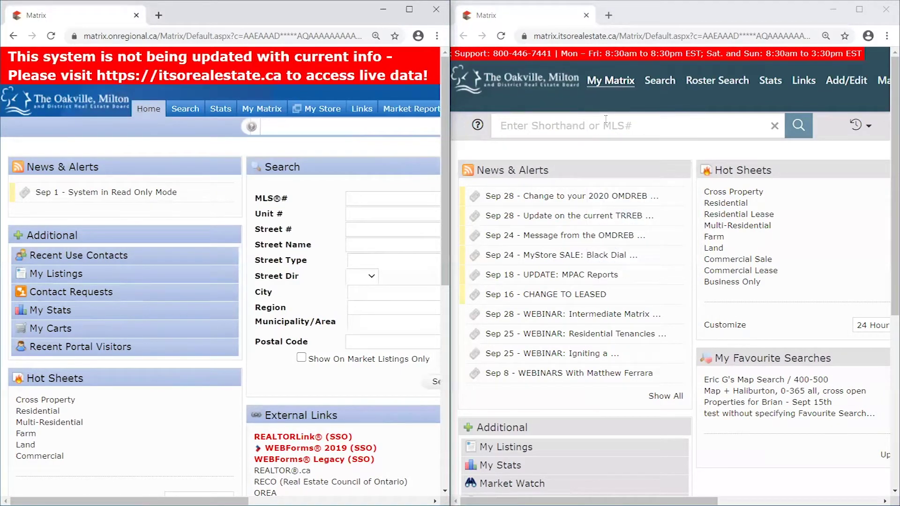
mouse_move(187, 110)
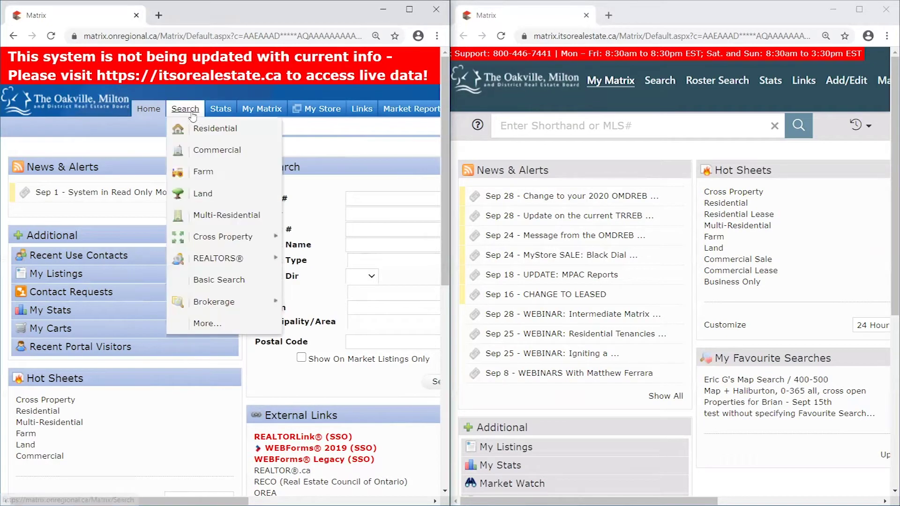
left_click(218, 135)
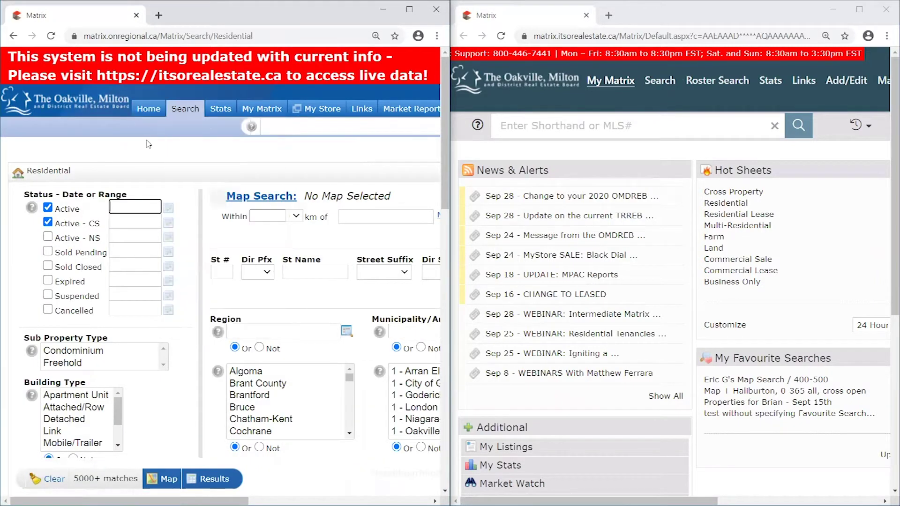
left_click(150, 112)
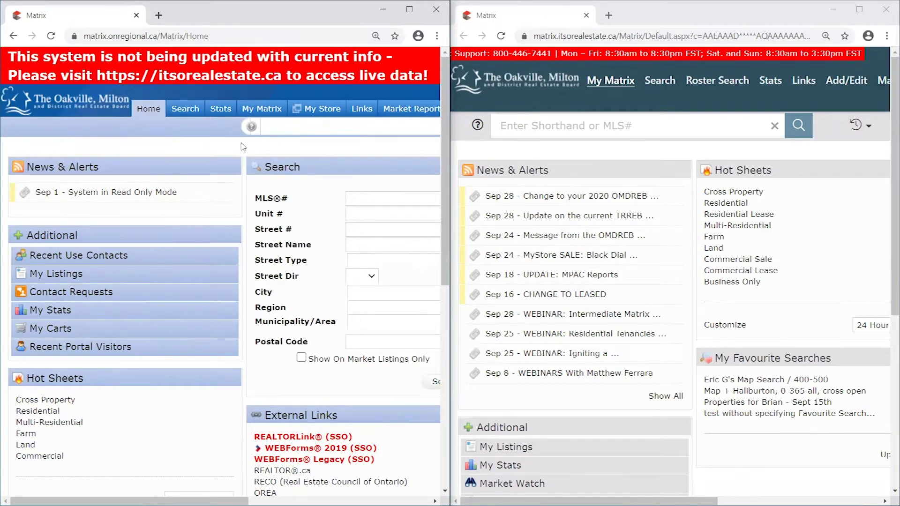
- In the newer Matrix window, try the Residential search form and the logo's home link
left_click(597, 97)
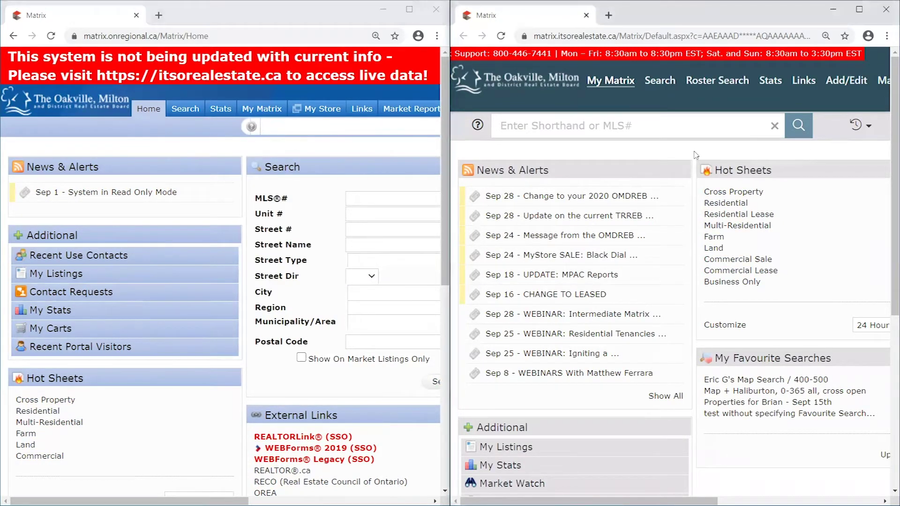
mouse_move(641, 80)
left_click(676, 98)
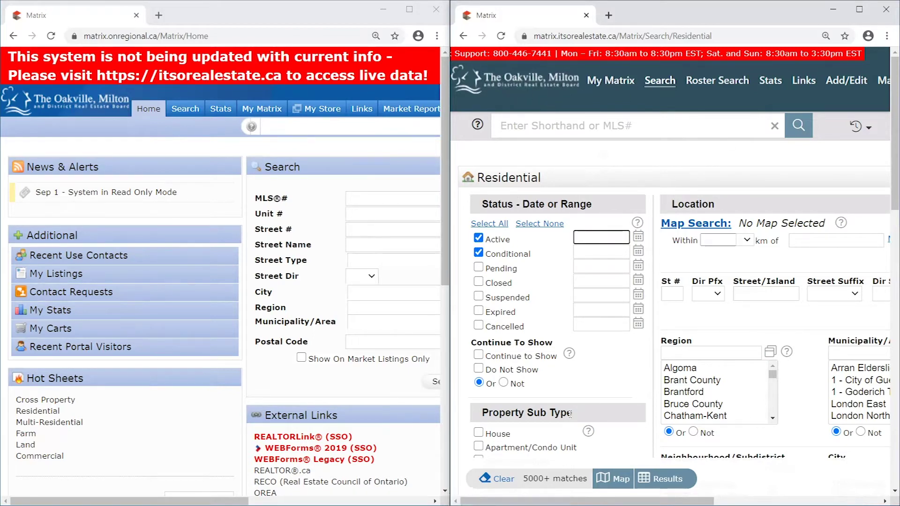
left_click(517, 90)
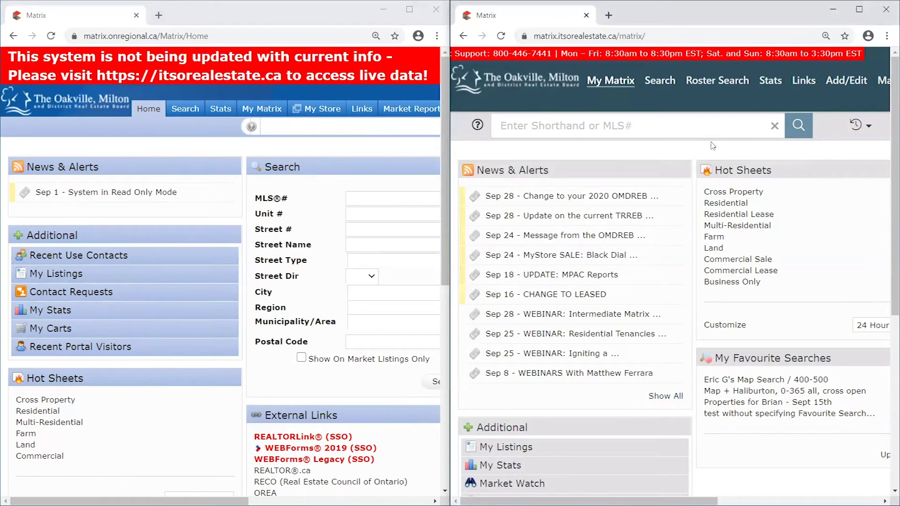
mouse_move(659, 81)
left_click(675, 99)
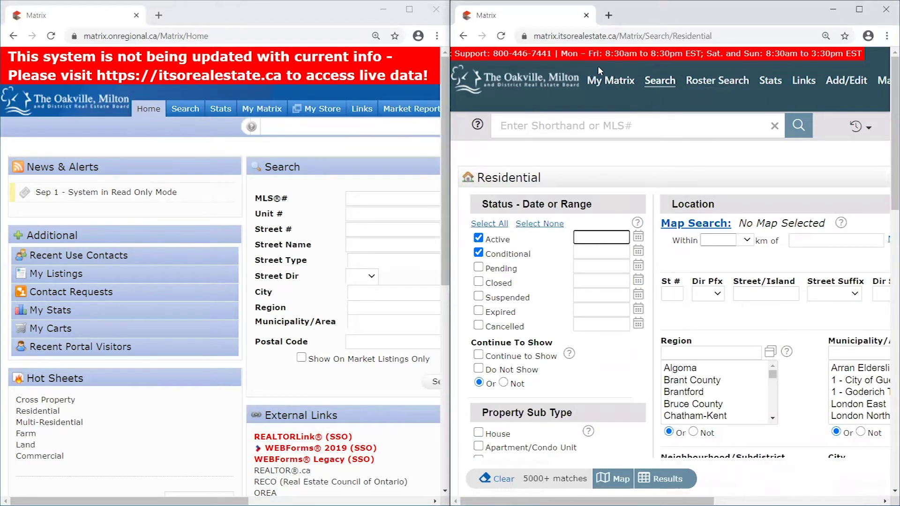
left_click(621, 86)
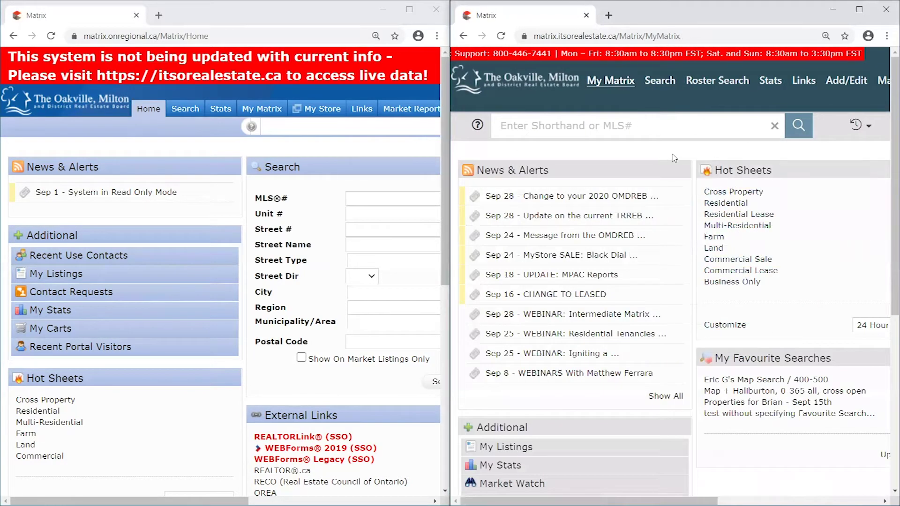
mouse_move(662, 85)
left_click(676, 99)
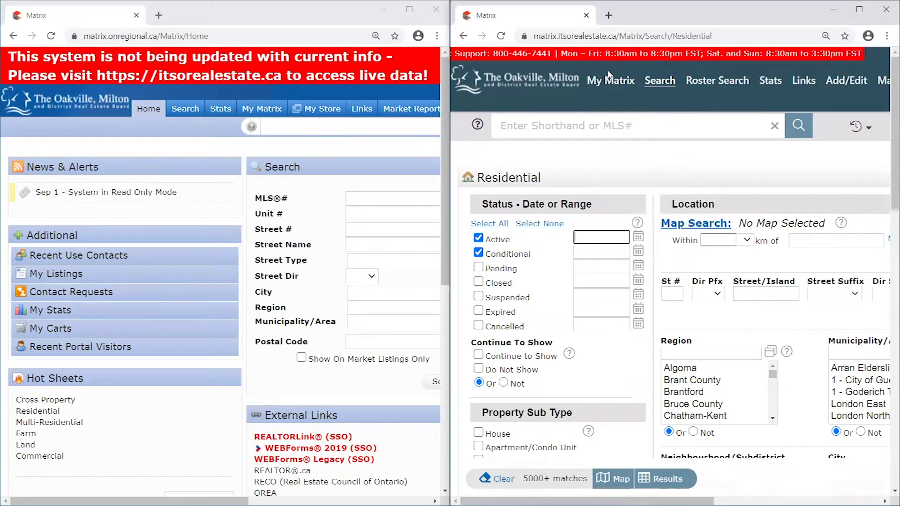
- Show the My Matrix dashboard with dated News & Alerts, Hot Sheets and favourite searches
mouse_move(608, 77)
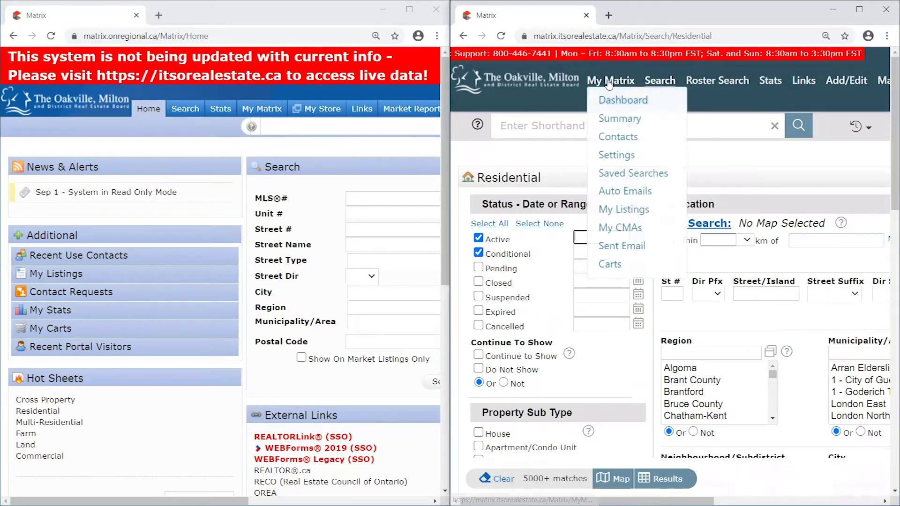
left_click(625, 102)
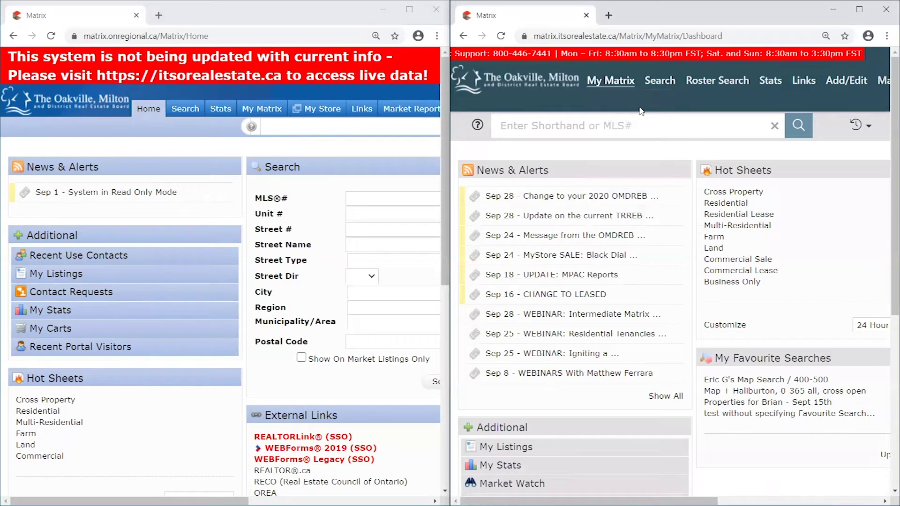
mouse_move(717, 80)
mouse_move(722, 136)
mouse_move(159, 102)
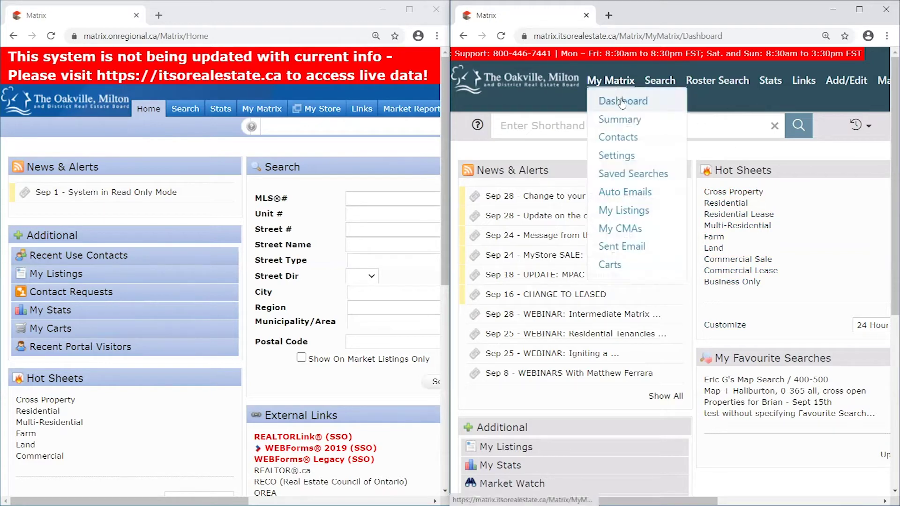
left_click(677, 100)
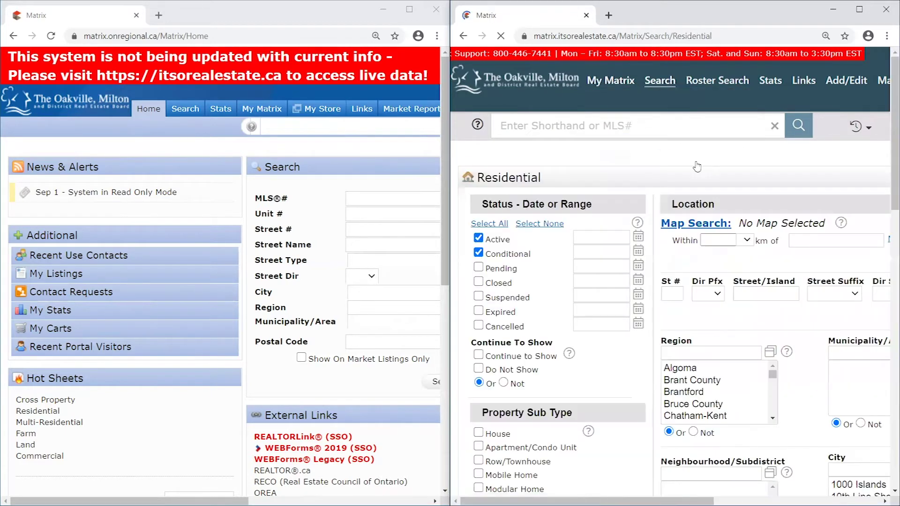
left_click_drag(568, 502, 712, 501)
left_click(883, 160)
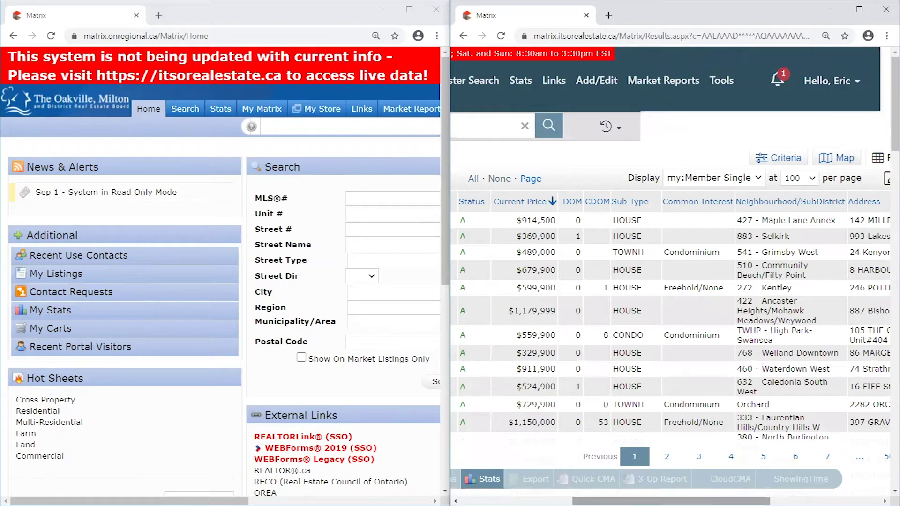
left_click_drag(668, 501, 593, 501)
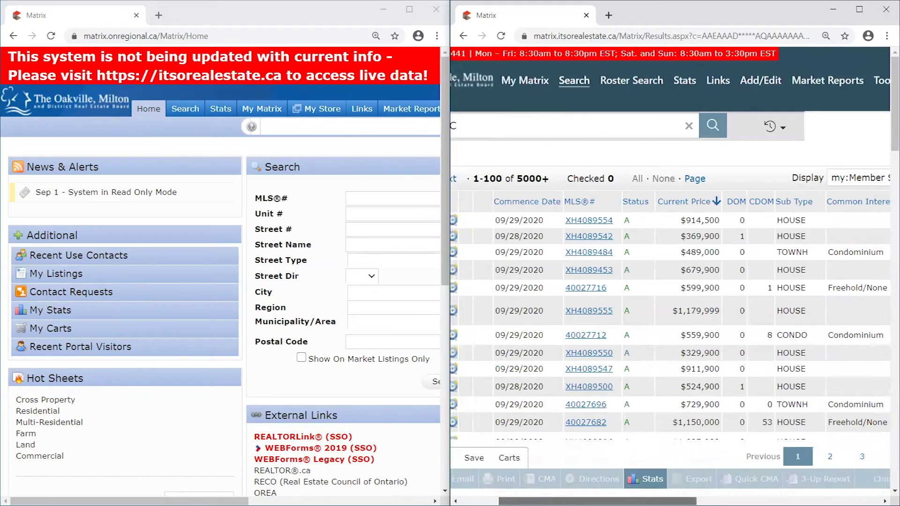
left_click(591, 288)
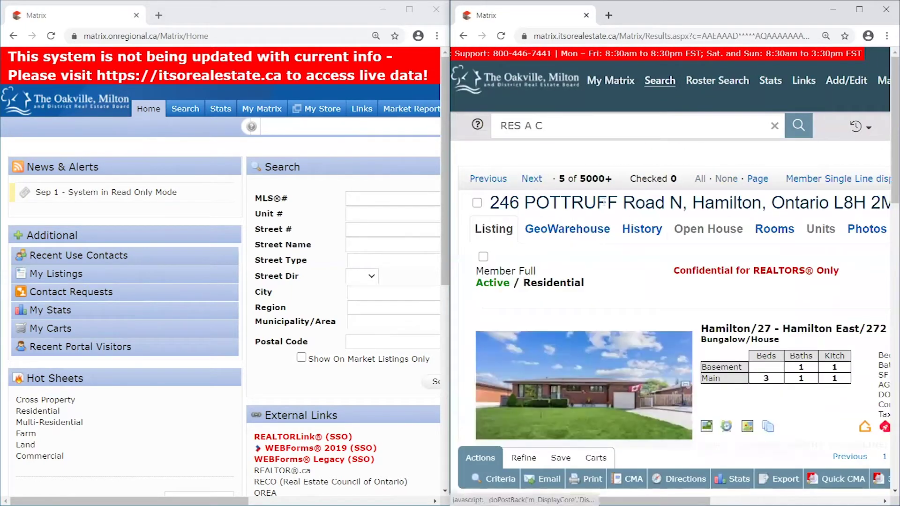
left_click(552, 481)
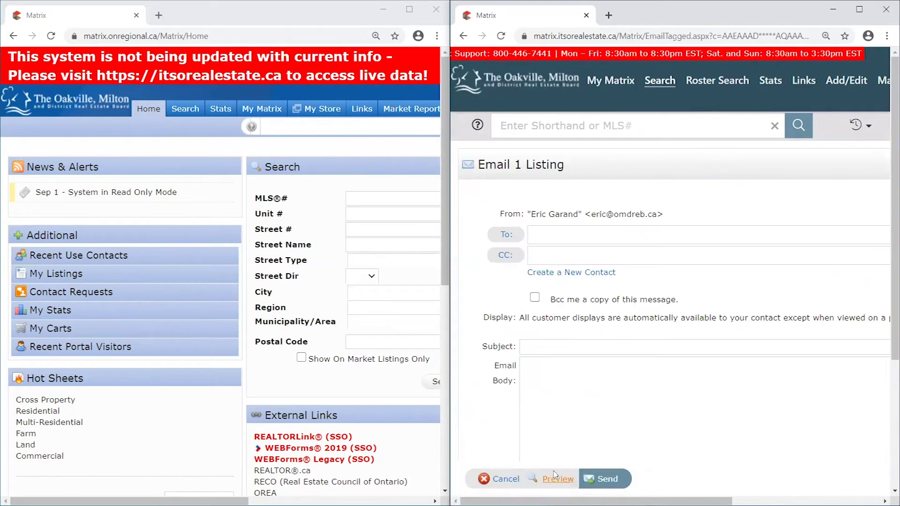
left_click(551, 479)
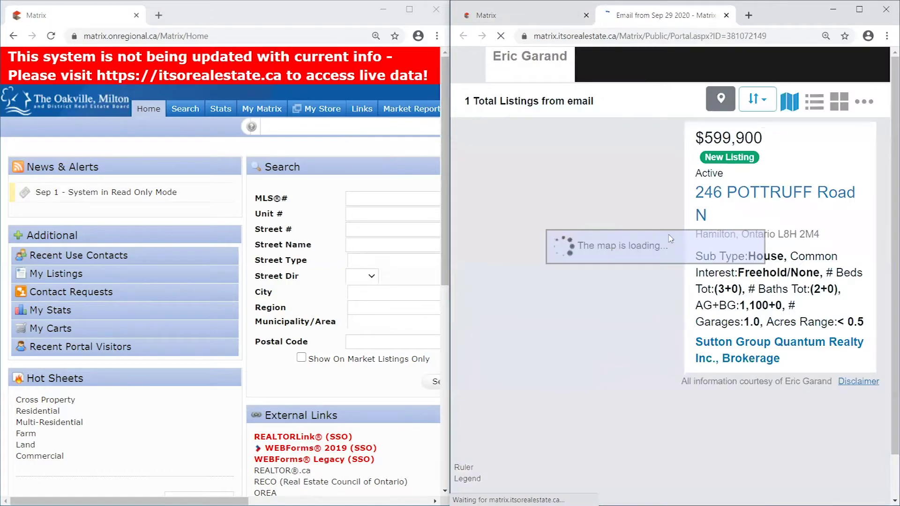
left_click(858, 9)
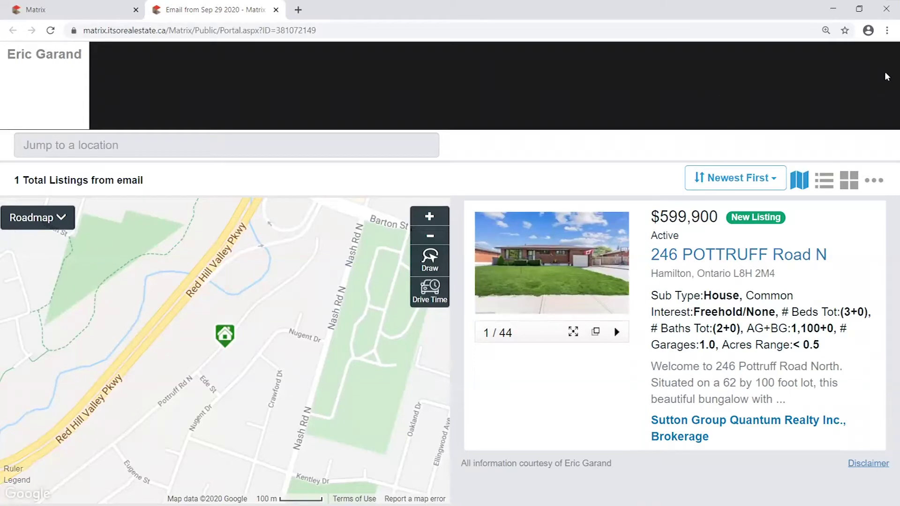
left_click_drag(8, 53, 86, 53)
left_click(85, 55)
left_click_drag(7, 58, 93, 58)
left_click(84, 56)
left_click(752, 255)
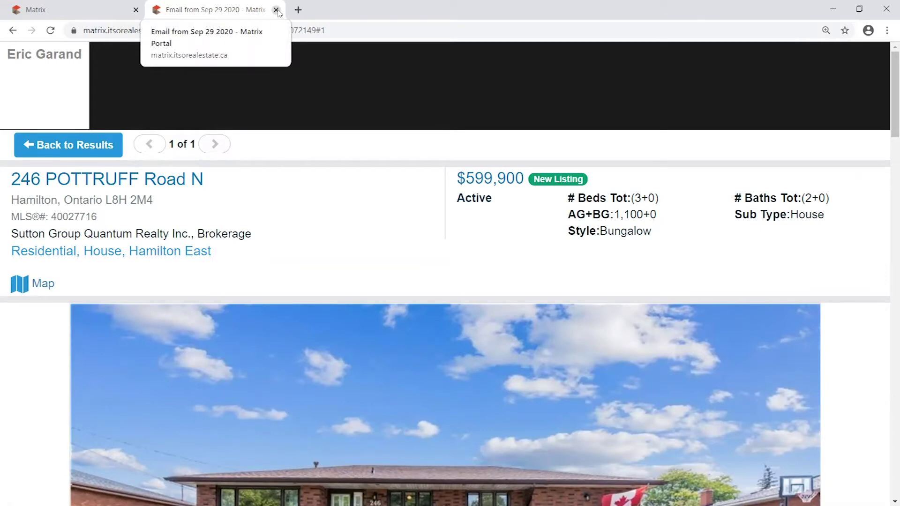
- Close the portal preview and go to the My Matrix page
left_click(276, 10)
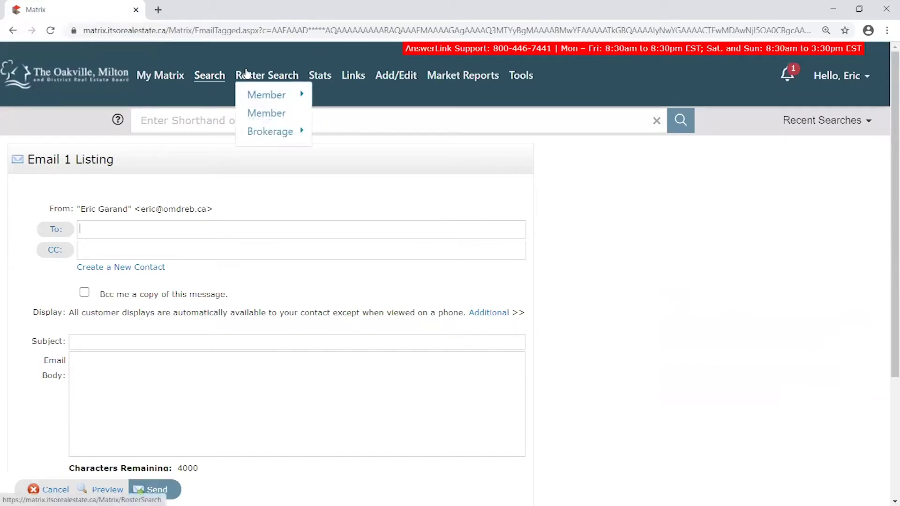
left_click(172, 78)
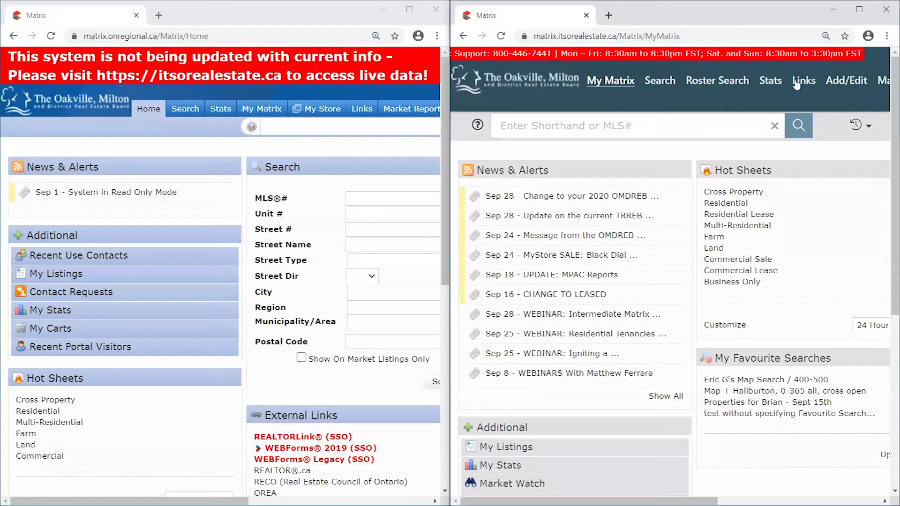
scroll(670, 281, "right", 5)
scroll(828, 131, "right", 5)
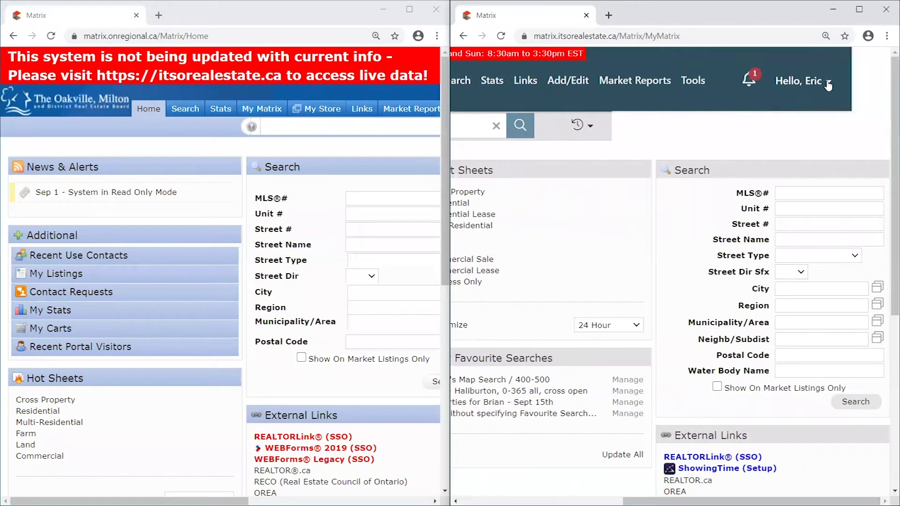
- Open the newer site's Settings page showing My Information, Speed Bar Shortcuts and Hot Sheets
mouse_move(829, 86)
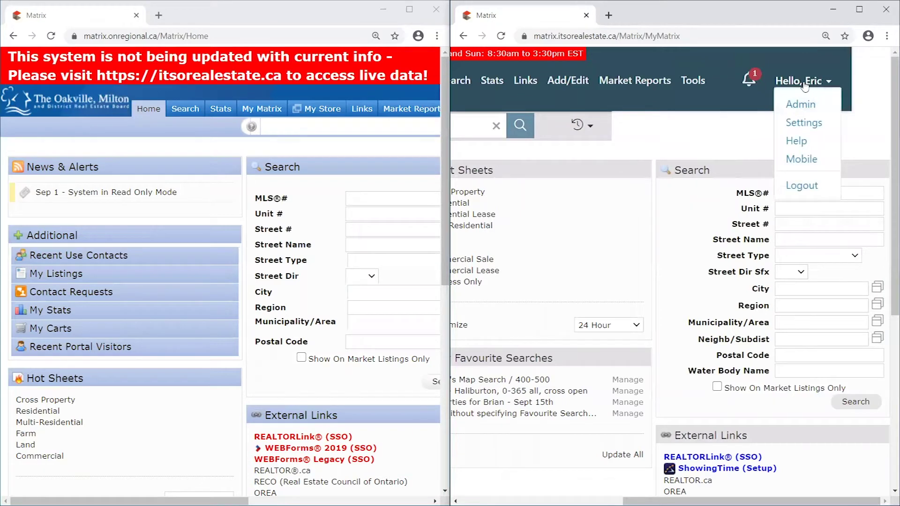
left_click(806, 124)
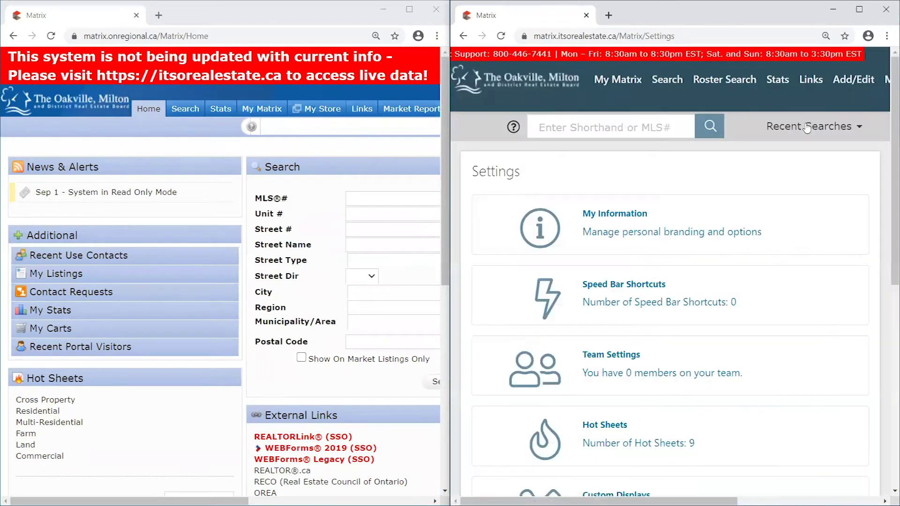
scroll(881, 175, "down", 3)
scroll(881, 174, "down", 5)
scroll(886, 97, "up", 8)
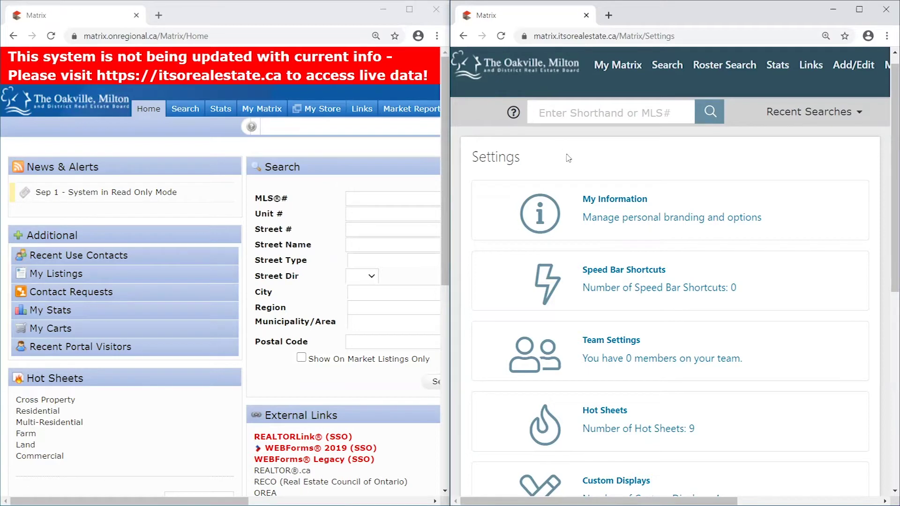
- Bring the older Matrix window forward and open its settings page
left_click(254, 142)
left_click_drag(239, 501, 211, 488)
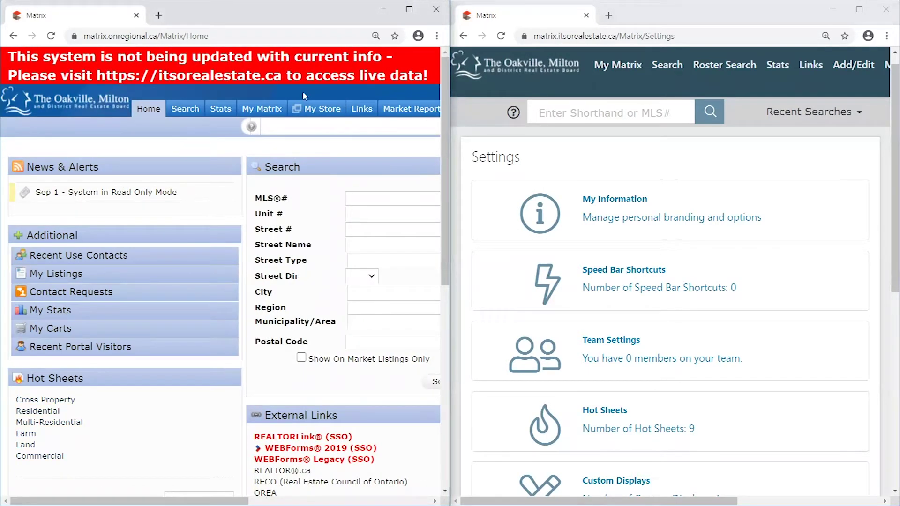
mouse_move(261, 116)
left_click(282, 302)
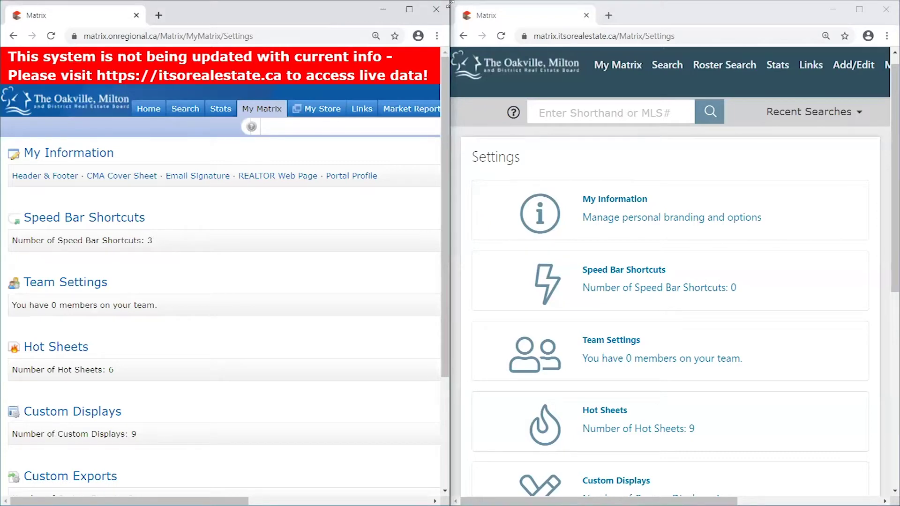
- Narrow the old Matrix window and scroll both ways to show the page doesn't reflow
left_click_drag(449, 2, 329, 149)
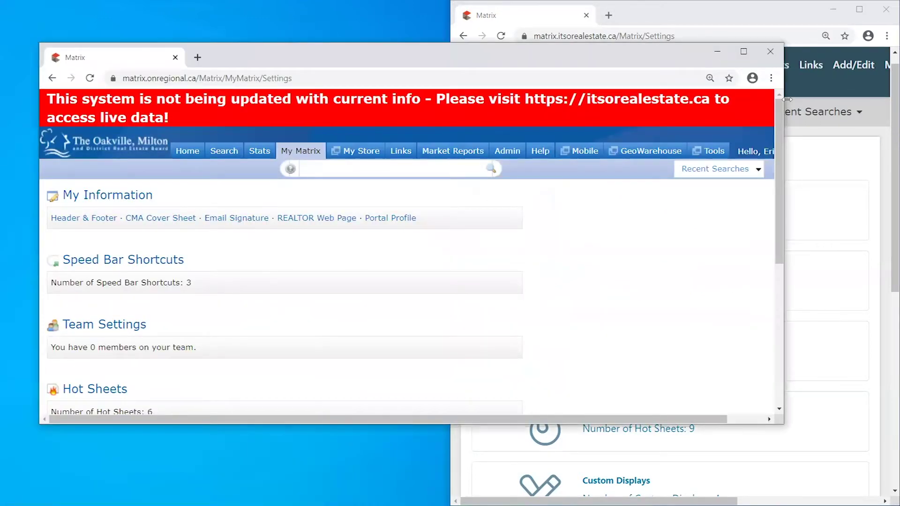
left_click_drag(787, 99, 333, 100)
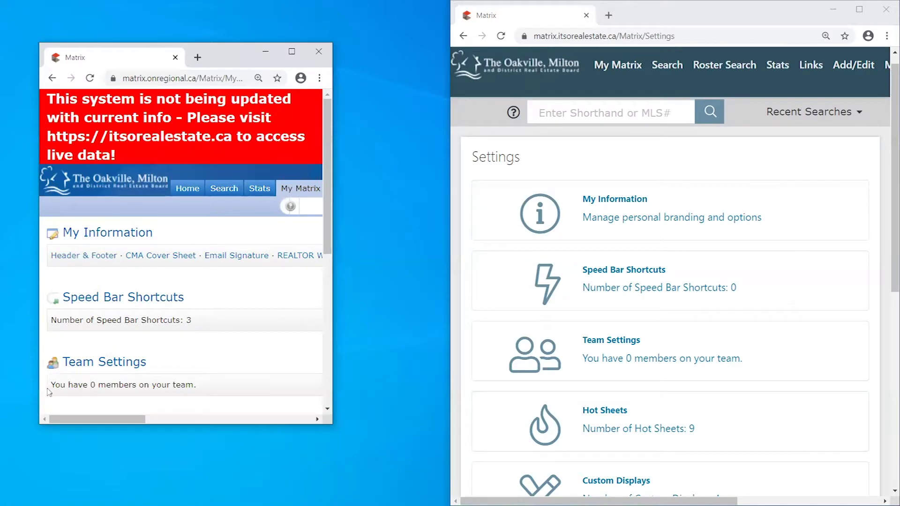
left_click_drag(328, 162, 329, 313)
left_click_drag(133, 419, 330, 161)
left_click_drag(286, 421, 308, 419)
left_click_drag(344, 150, 342, 331)
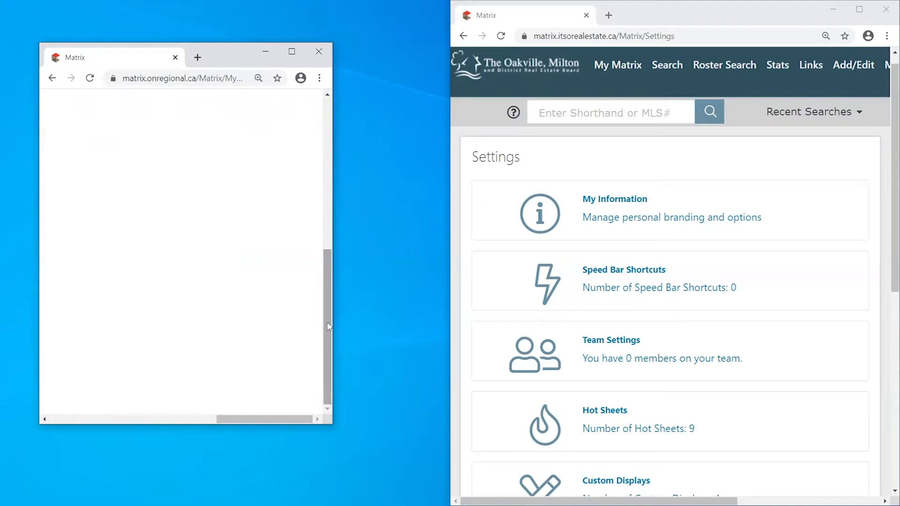
left_click_drag(331, 328, 350, 192)
left_click_drag(274, 420, 312, 398)
mouse_move(217, 167)
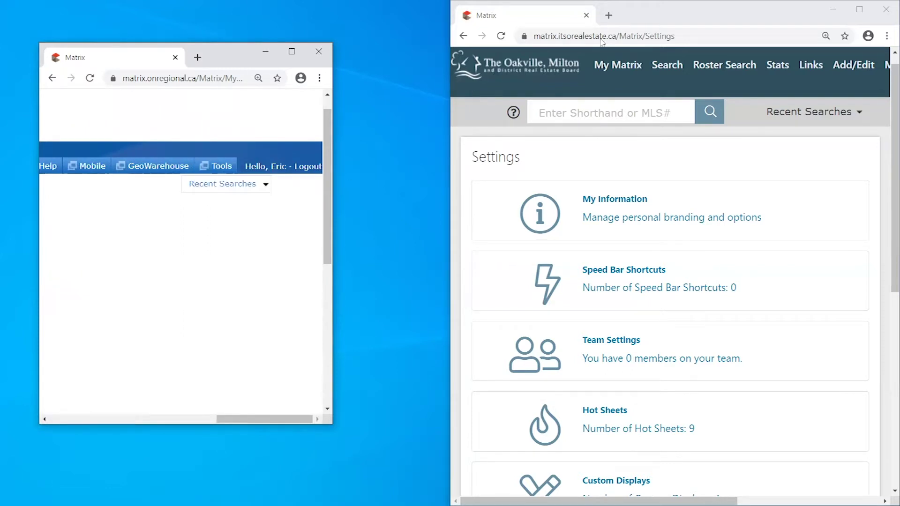
- Restore the new Matrix window, narrow it into its mobile layout, and move it right
left_click(791, 14)
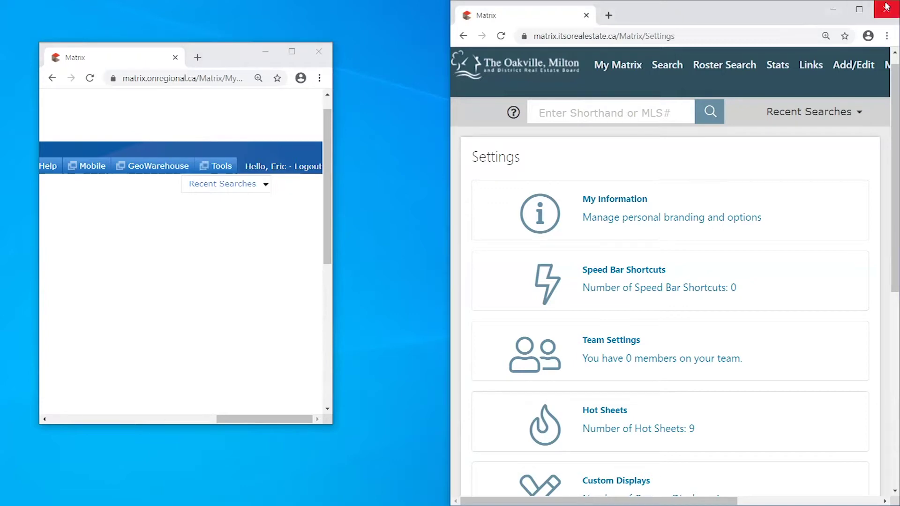
left_click(859, 8)
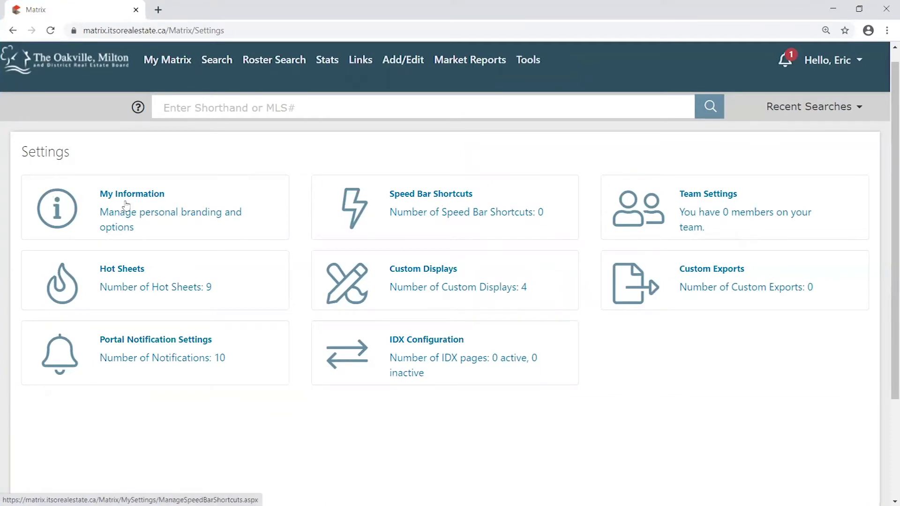
left_click(859, 9)
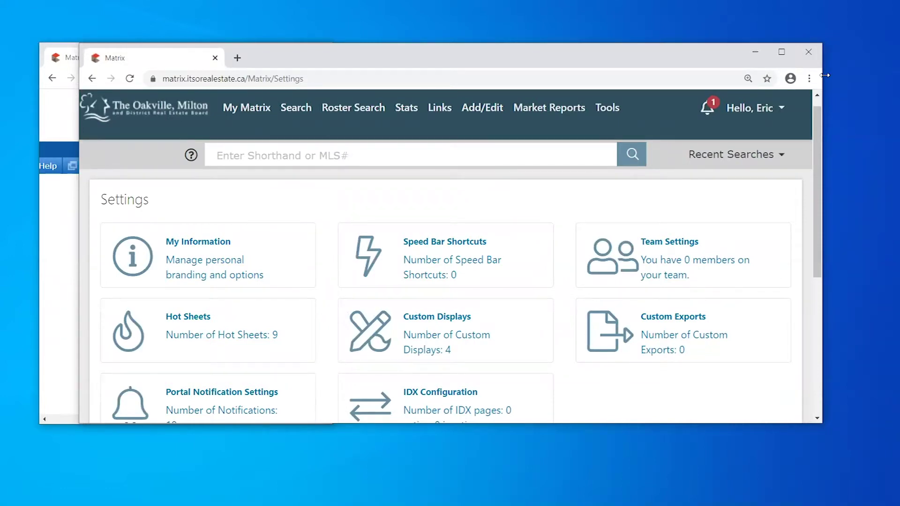
left_click_drag(824, 75, 373, 75)
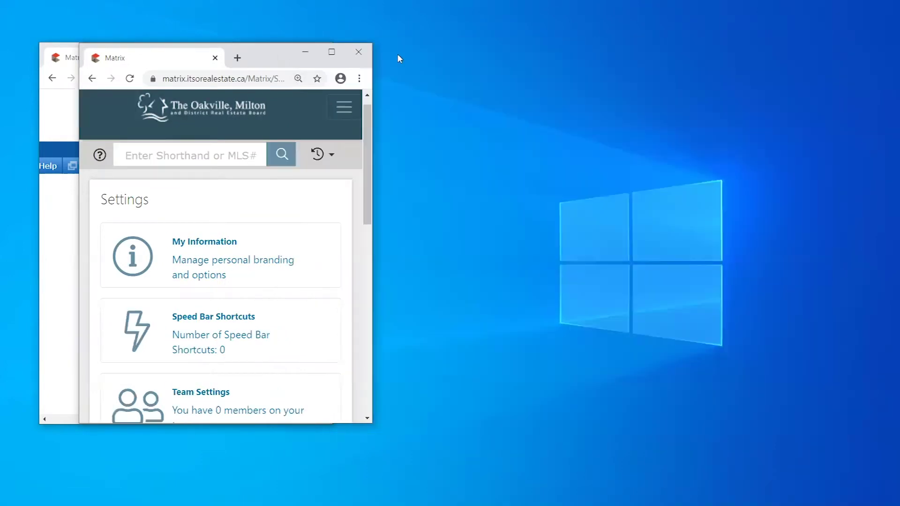
left_click_drag(292, 59, 643, 61)
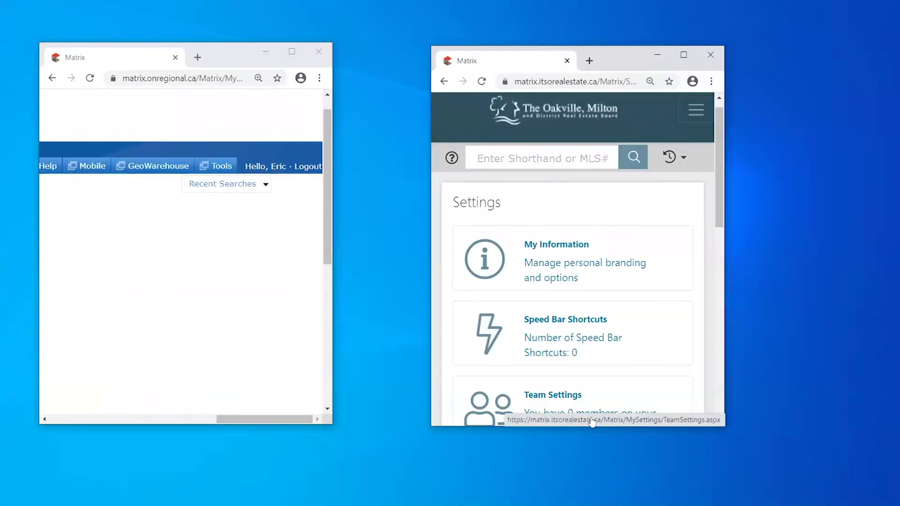
left_click_drag(249, 419, 330, 448)
mouse_move(721, 165)
left_mouse_down()
mouse_move(737, 362)
mouse_move(723, 150)
left_mouse_up()
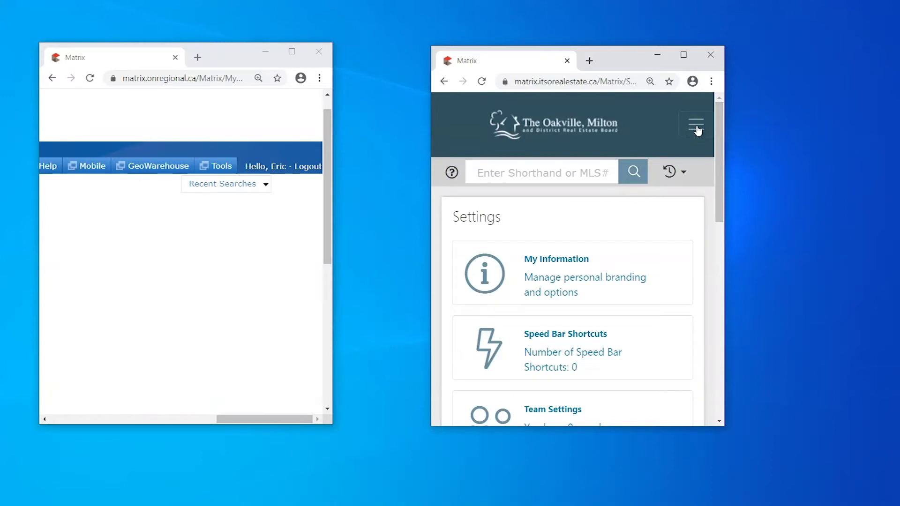
- Toggle the new site's collapsed hamburger navigation menu open and closed
left_click(696, 128)
left_click(697, 115)
mouse_move(259, 419)
left_mouse_down()
mouse_move(106, 418)
mouse_move(273, 418)
left_mouse_up()
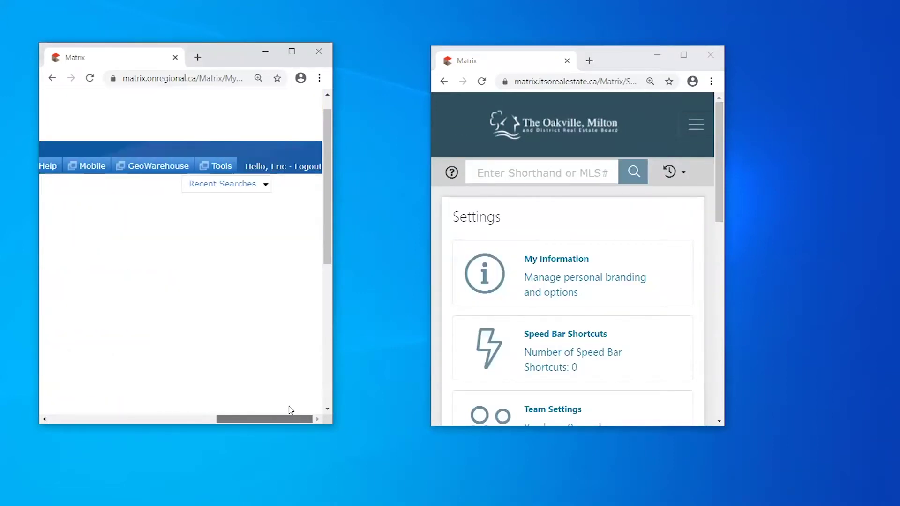
left_click(697, 127)
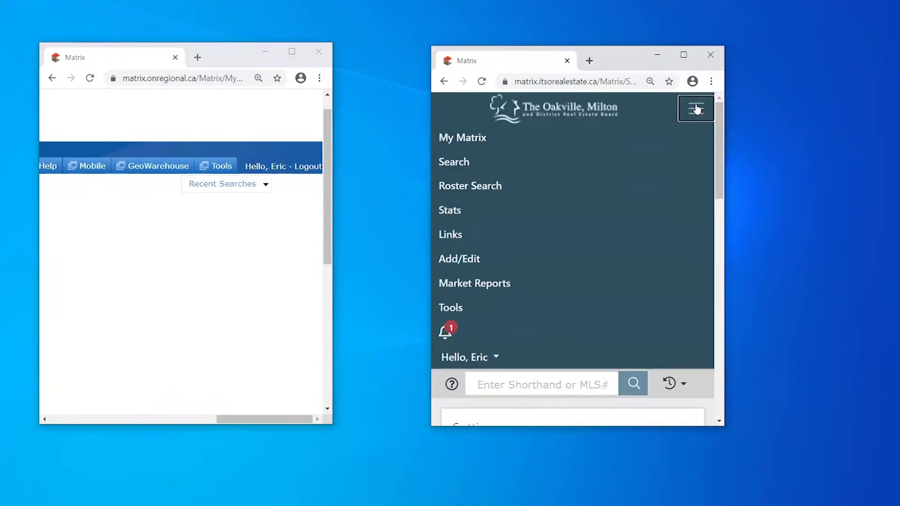
left_click(697, 109)
left_click(695, 113)
left_click(693, 110)
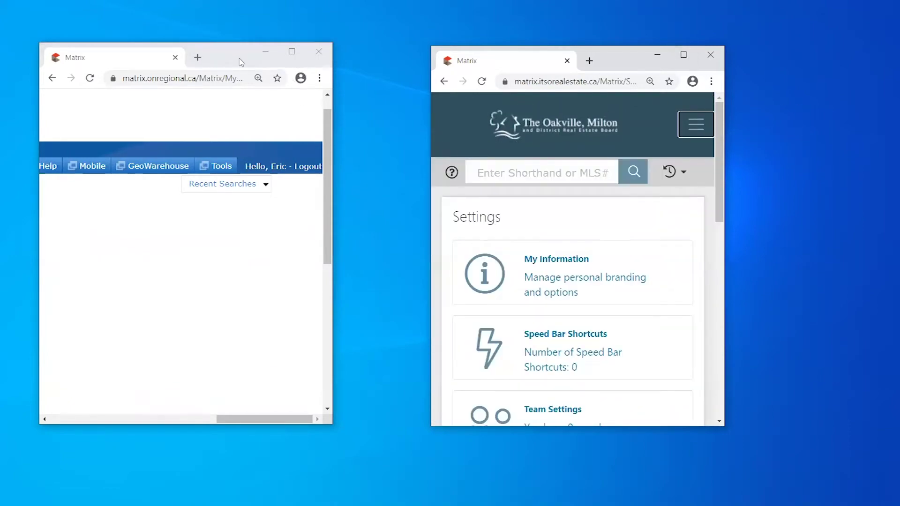
- Snap the old Matrix window to the left half and the new one to the right
left_click_drag(241, 62, 0, 65)
left_click(539, 103)
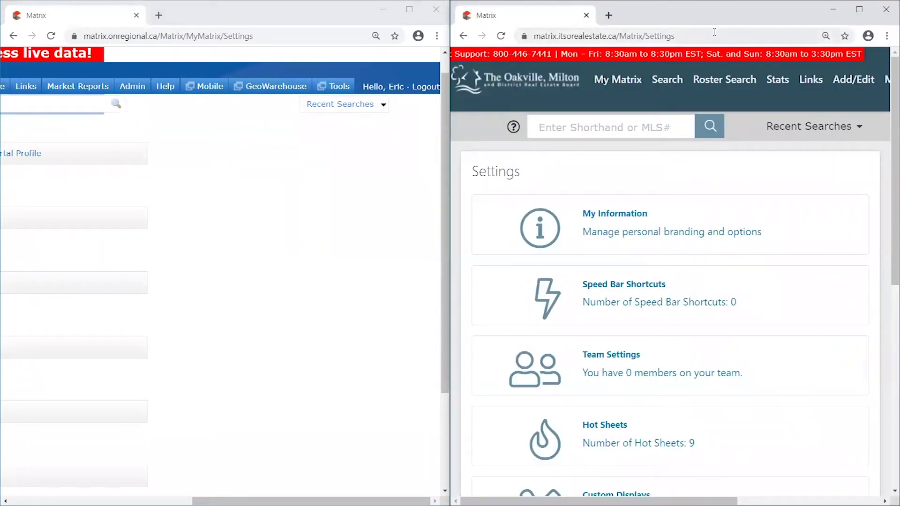
left_click_drag(310, 501, 127, 501)
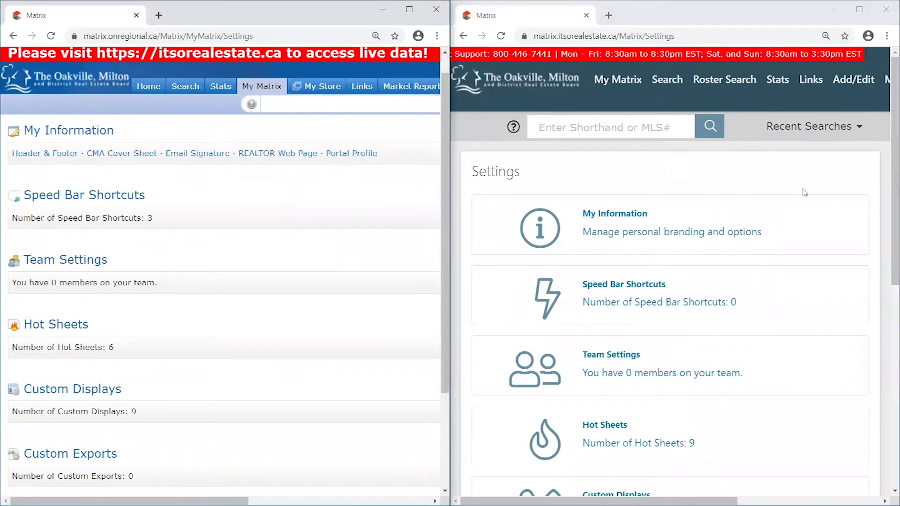
left_click(689, 164)
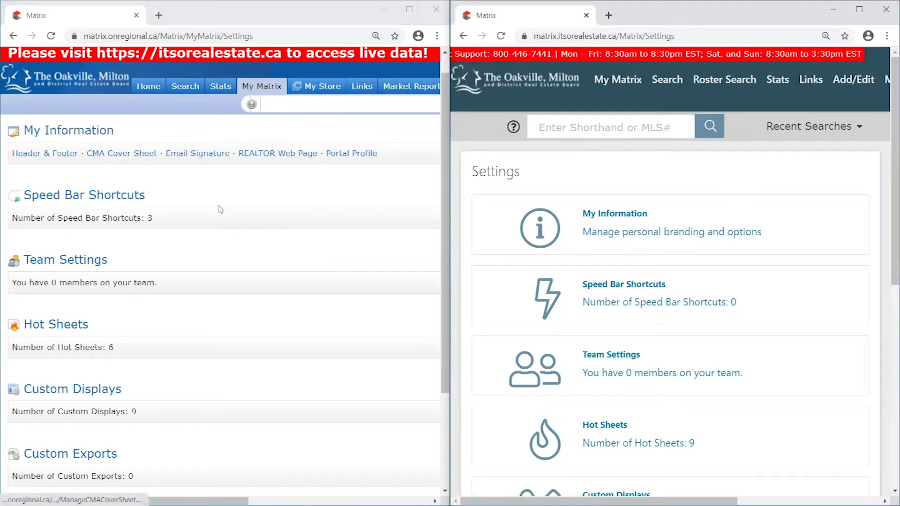
- Open My Information in the old and new Matrix, then the old site's Email Signature
scroll(220, 213, "down", 3)
scroll(222, 216, "up", 3)
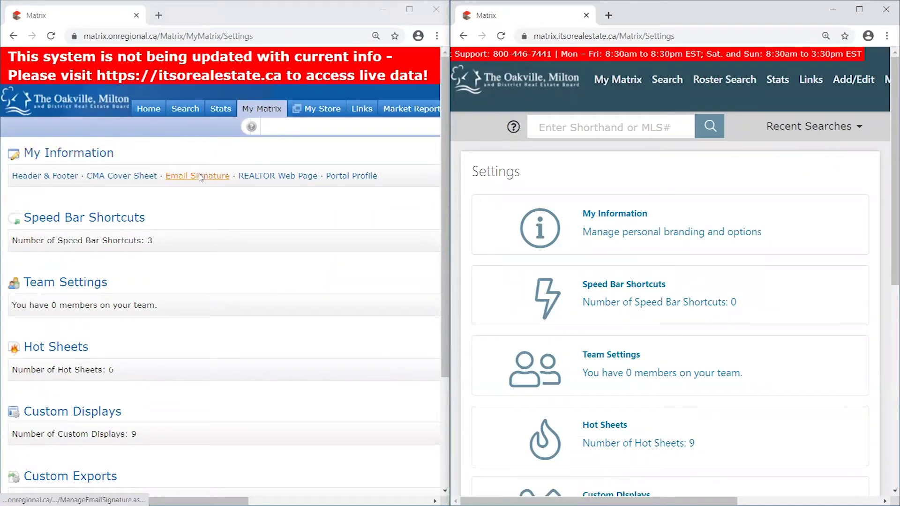
left_click(74, 158)
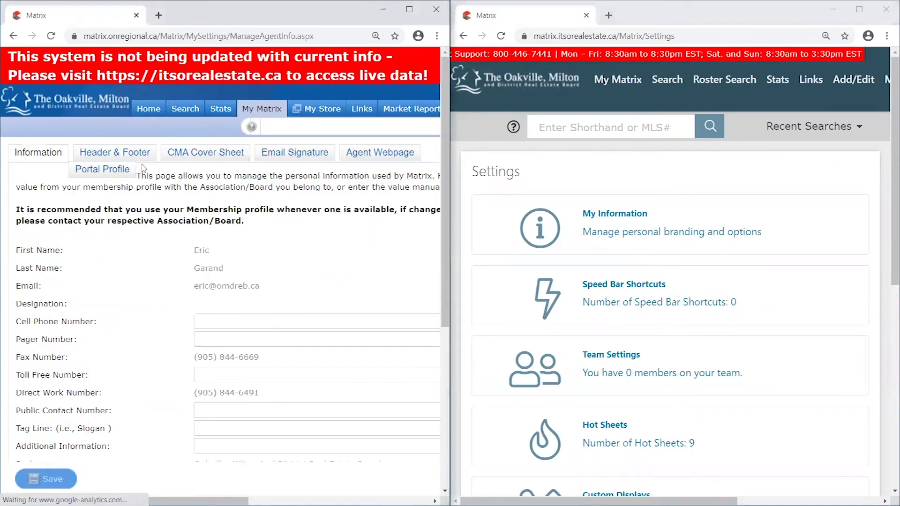
left_click(643, 216)
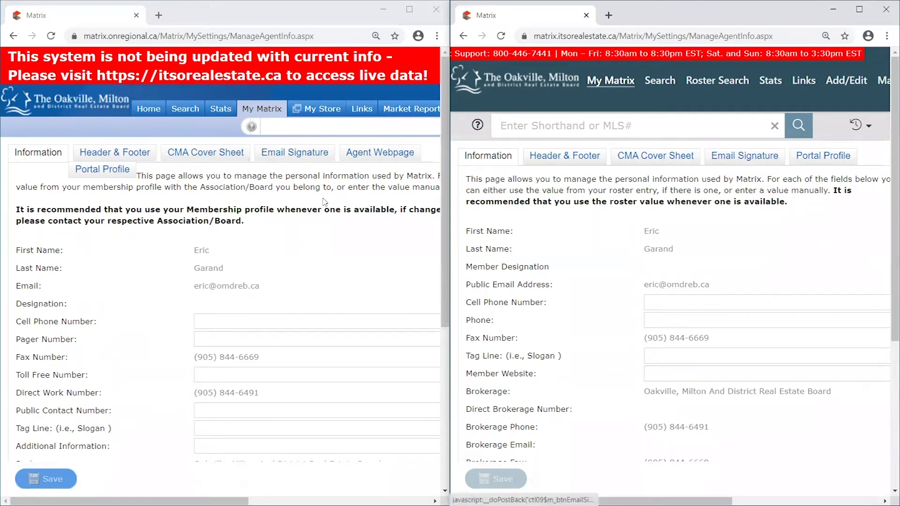
left_click(298, 154)
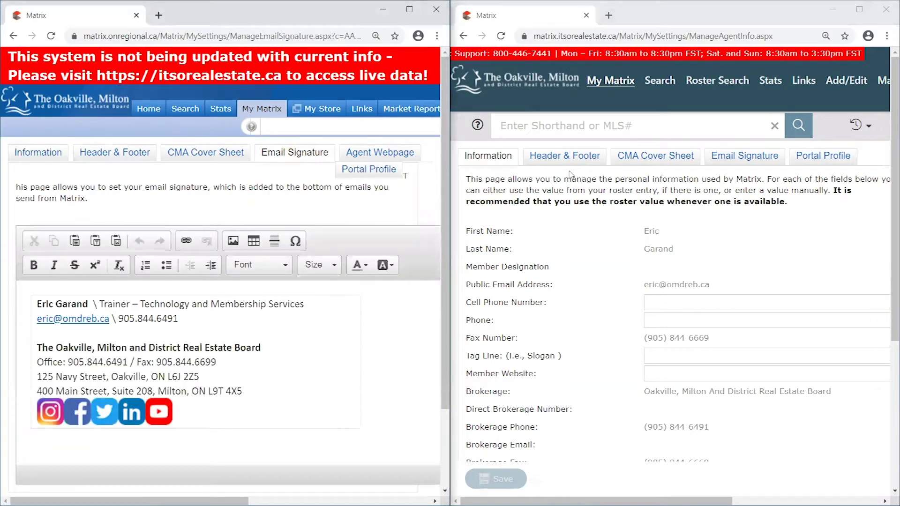
- Show the new site's name-only Email Signature, then select the whole old signature with icons
left_click(739, 161)
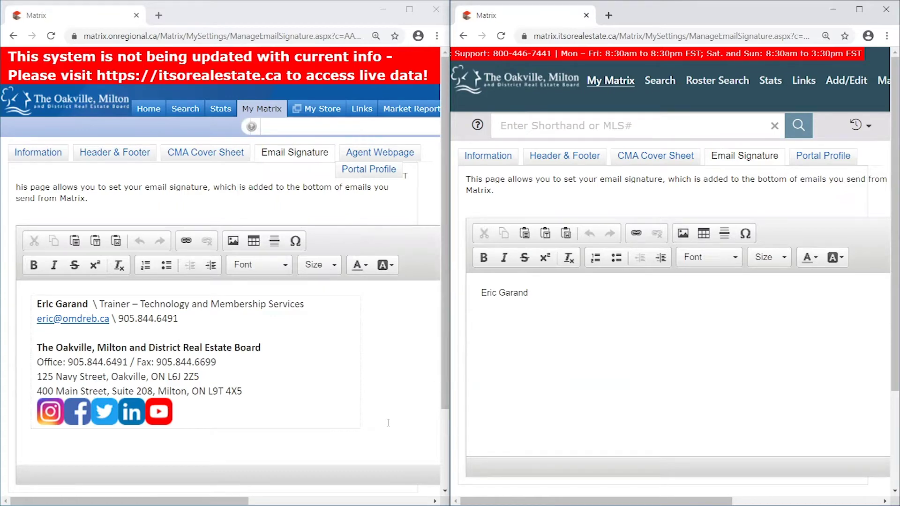
mouse_move(390, 421)
left_mouse_down()
mouse_move(70, 361)
mouse_move(45, 306)
left_mouse_up()
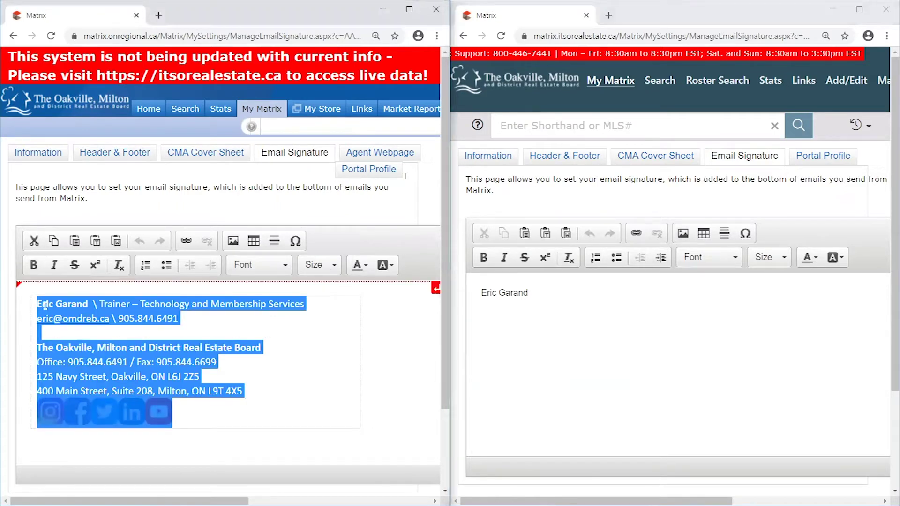
left_click(476, 339)
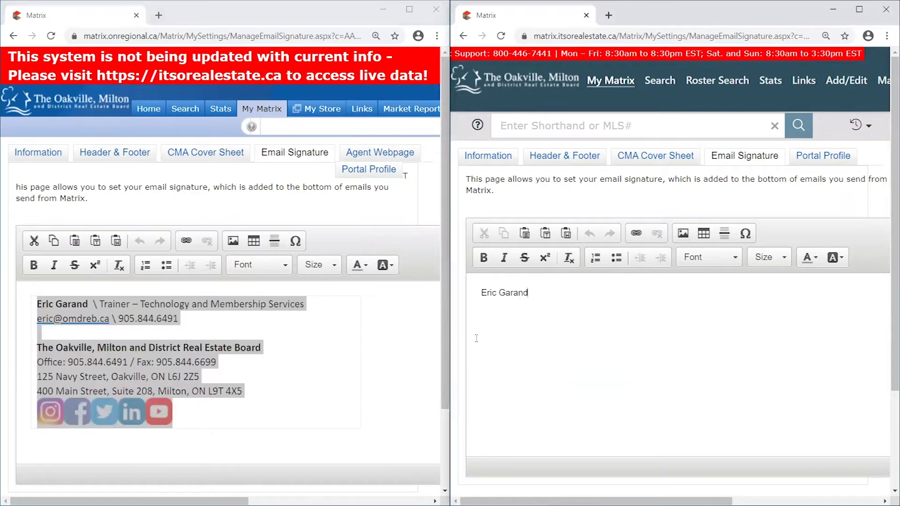
left_click(398, 395)
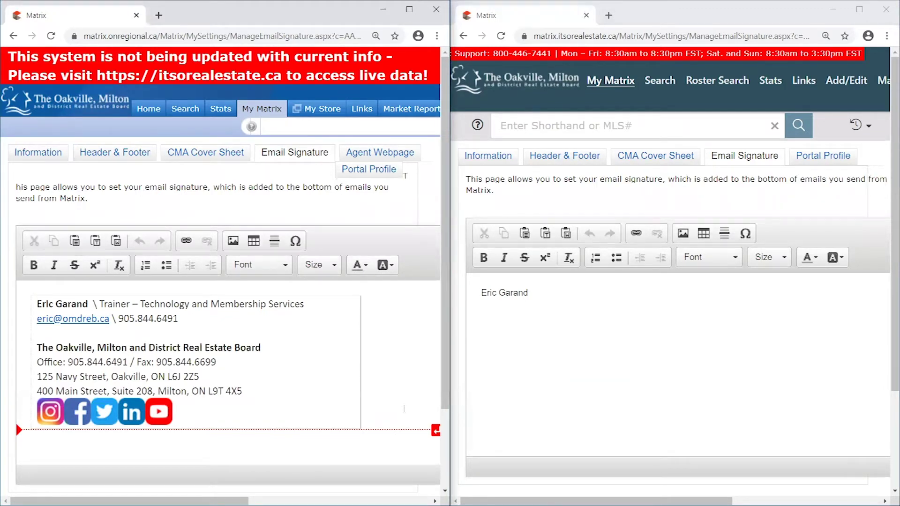
left_click(518, 377)
left_click(384, 421)
left_click(651, 328)
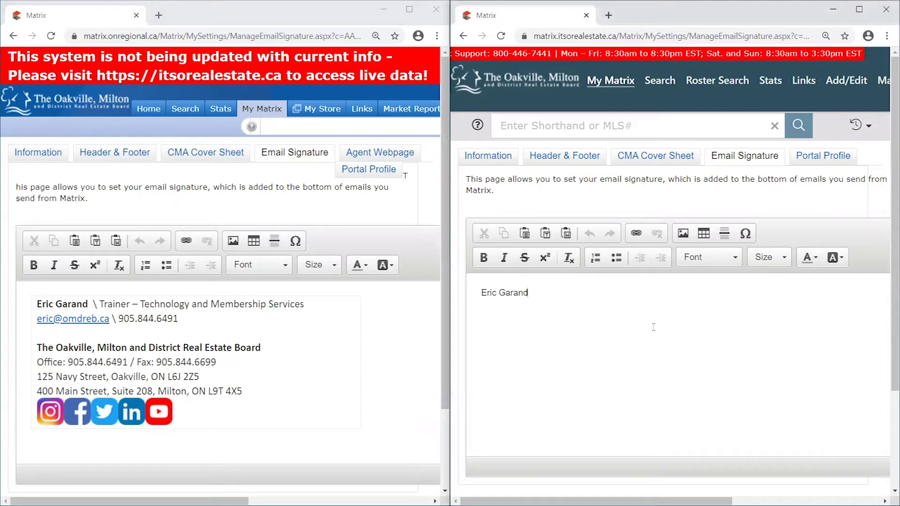
mouse_move(374, 419)
left_mouse_down()
mouse_move(322, 426)
mouse_move(66, 398)
mouse_move(24, 353)
left_mouse_up()
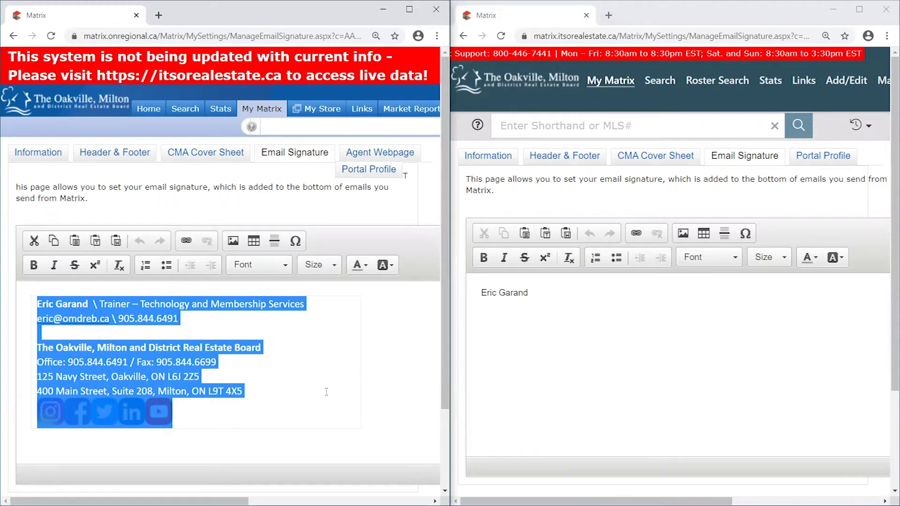
- Copy the old signature, replace the new editor's name text with it, and save
right_click(376, 381)
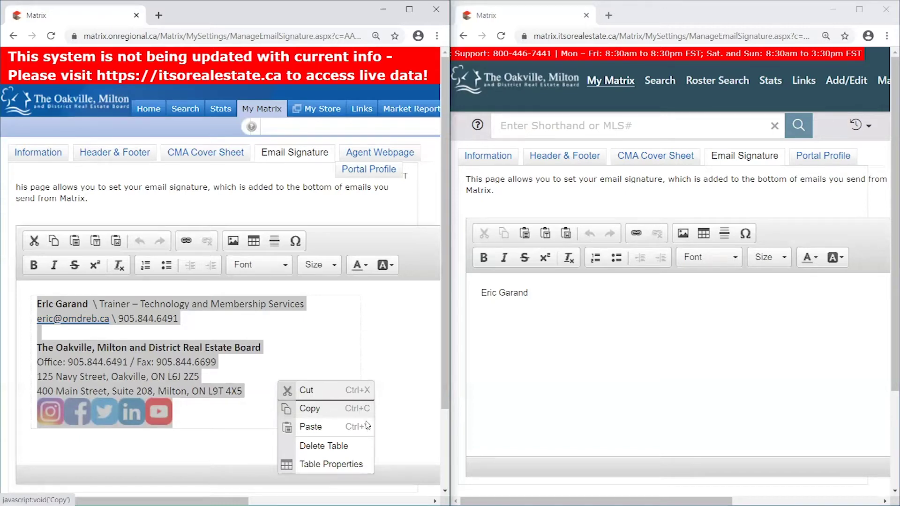
left_click(402, 389)
left_click_drag(402, 389, 401, 340)
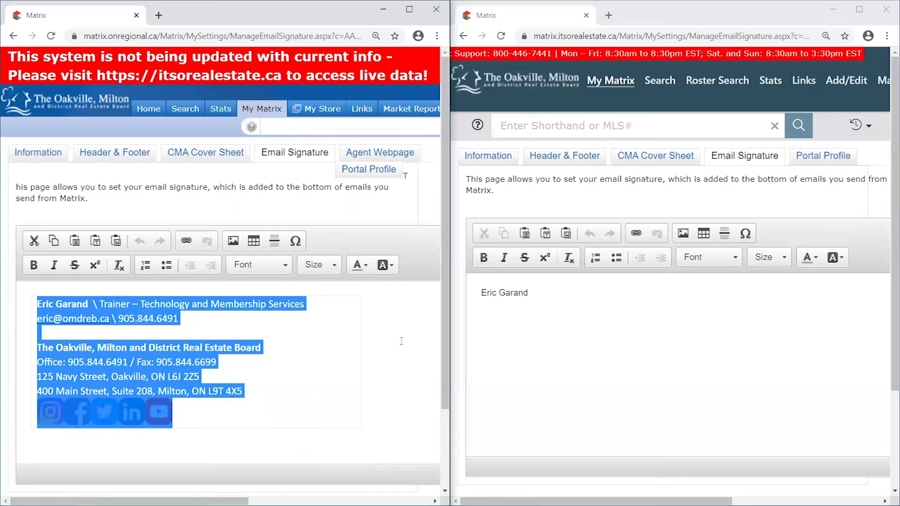
left_click(479, 337)
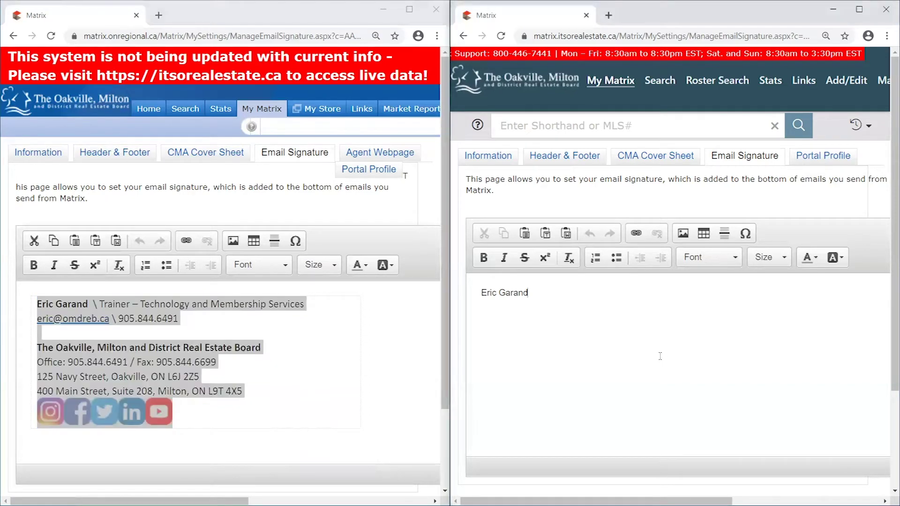
left_click_drag(641, 365, 481, 301)
key("Delete")
key("ctrl+v")
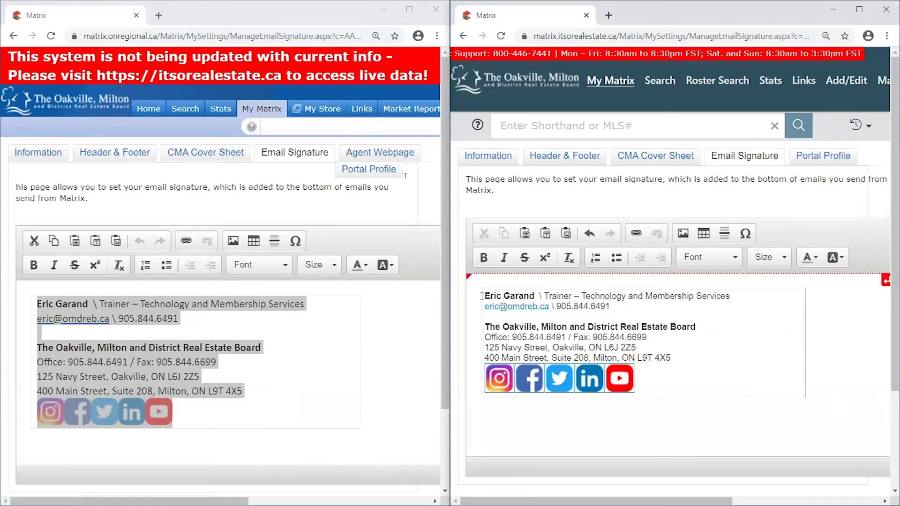
left_click(270, 337)
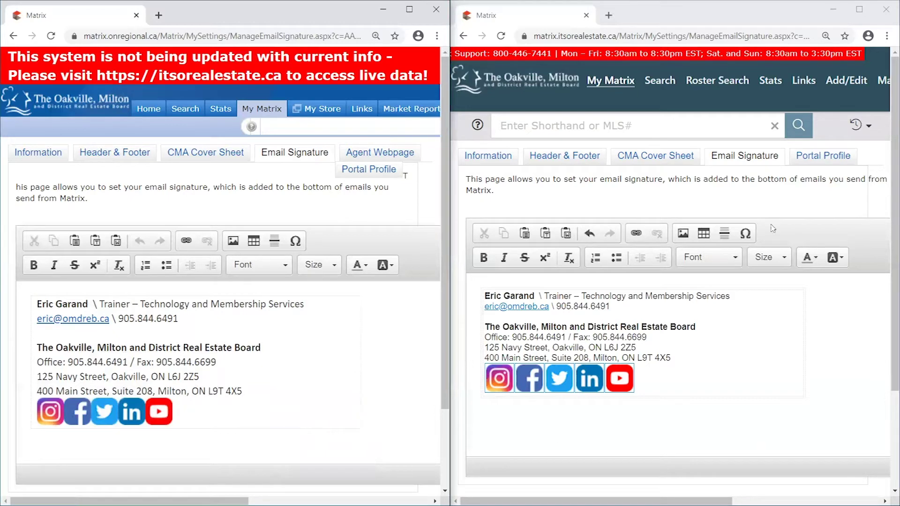
scroll(843, 393, "down", 2)
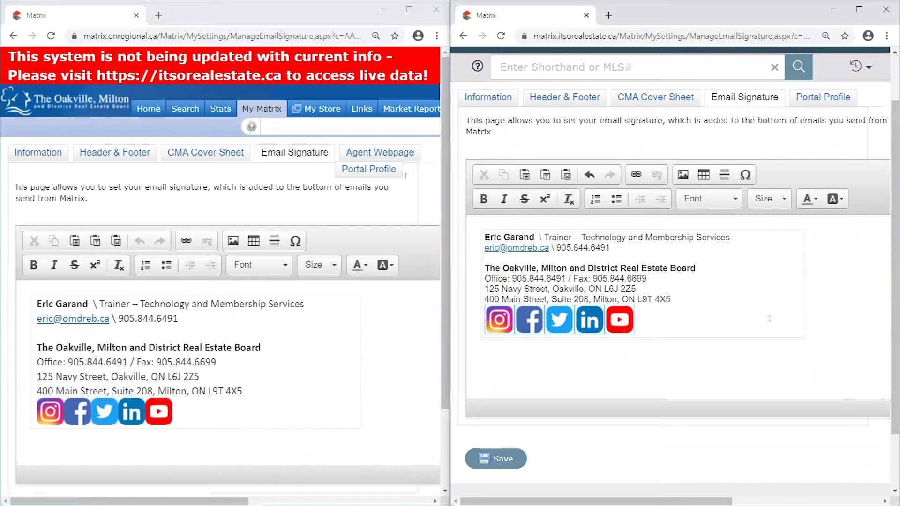
left_click(503, 461)
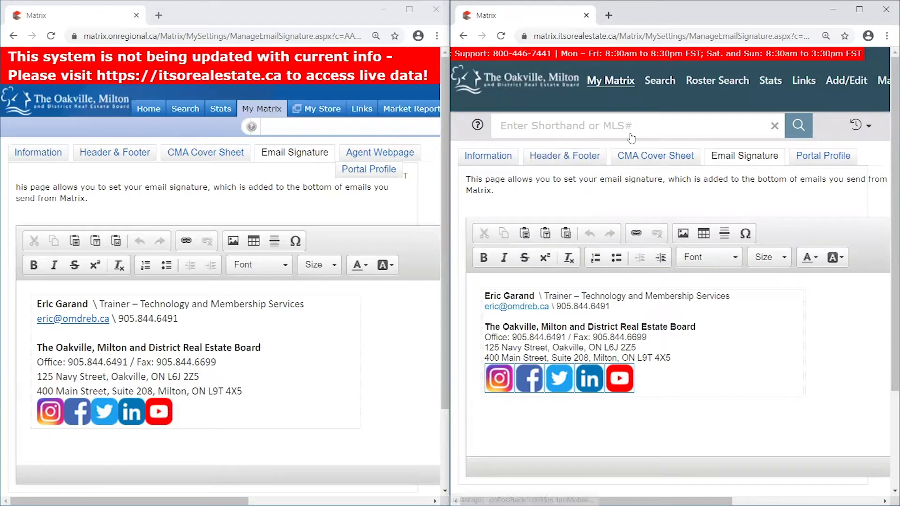
- Maximize the new site's window and open its Header & Footer settings
left_click(858, 9)
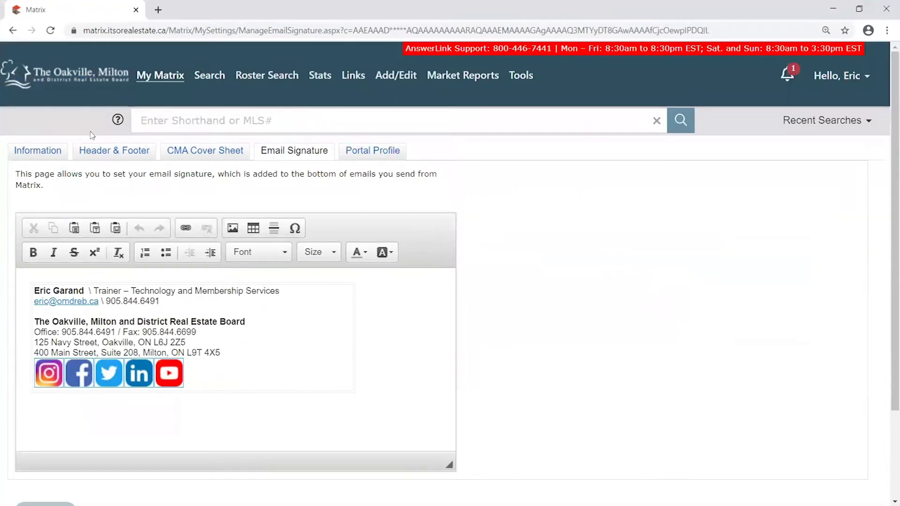
left_click(126, 154)
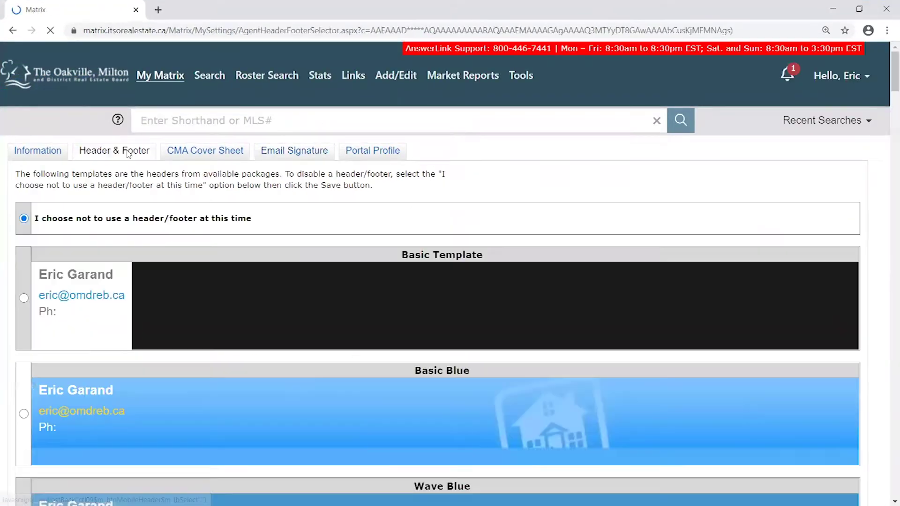
scroll(874, 229, "down", 7)
scroll(874, 228, "up", 7)
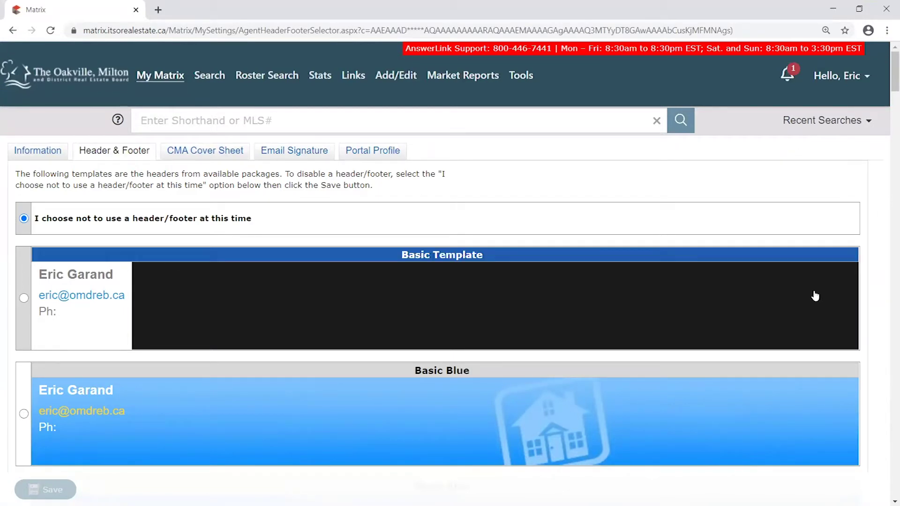
- Stretch the window to fill the screen, then scroll through the Basic Template and Basic Blue banners
left_click(859, 11)
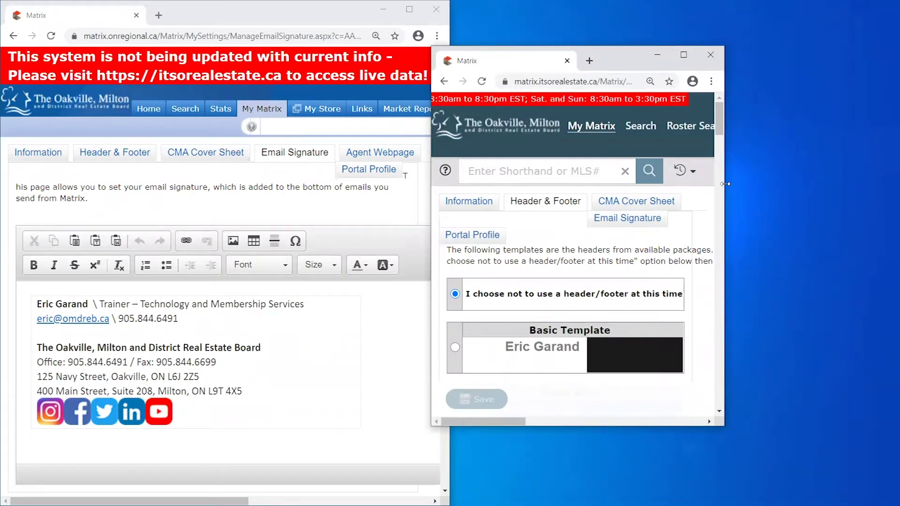
left_click_drag(725, 184, 897, 184)
double_click(797, 55)
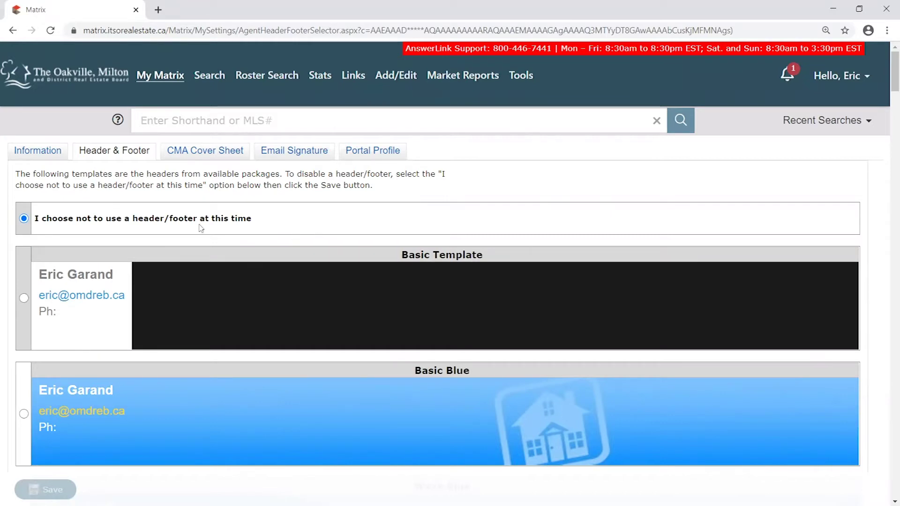
scroll(371, 237, "down", 4)
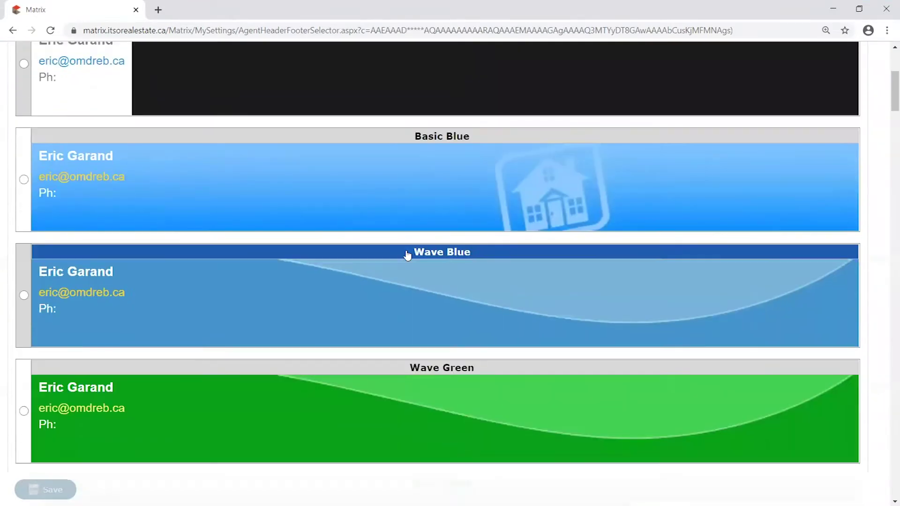
scroll(792, 319, "down", 1)
scroll(810, 335, "down", 9)
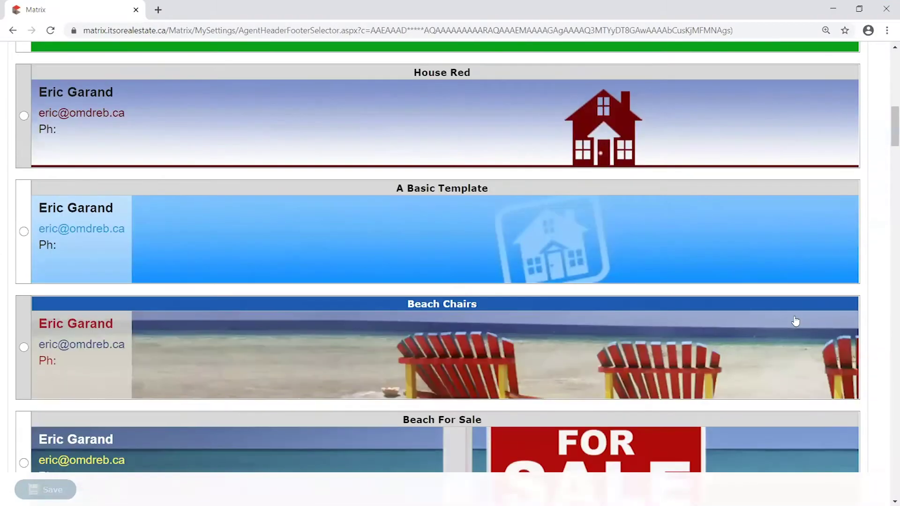
scroll(581, 367, "down", 2)
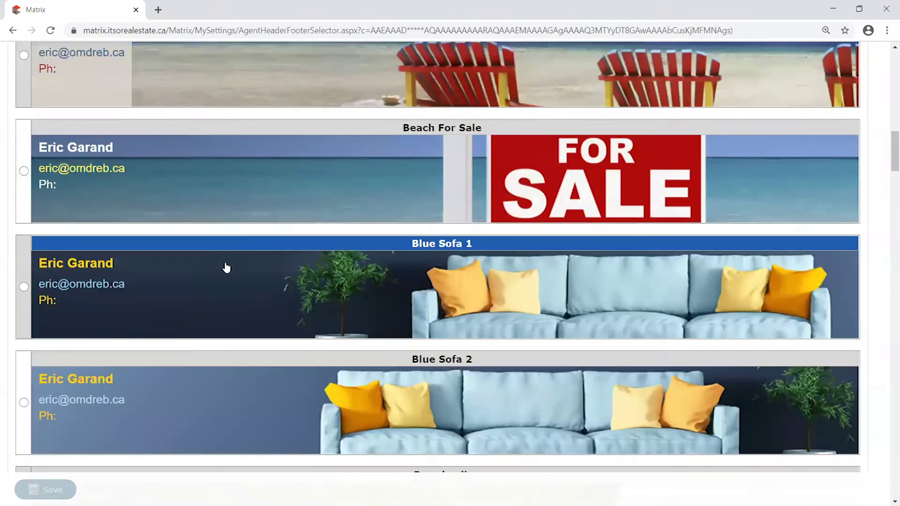
scroll(800, 316, "up", 10)
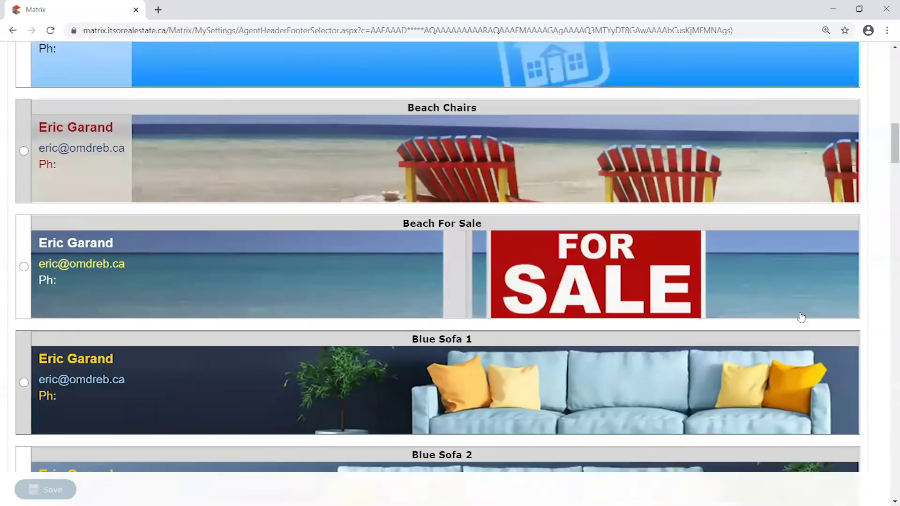
scroll(802, 317, "up", 10)
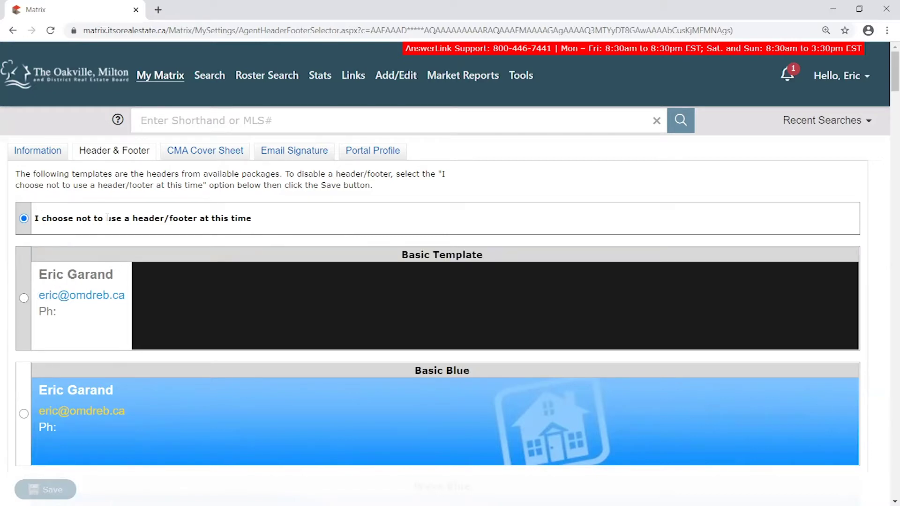
- Select the Basic Template header, briefly trying Wave Blue before switching back
left_click_drag(36, 218, 248, 233)
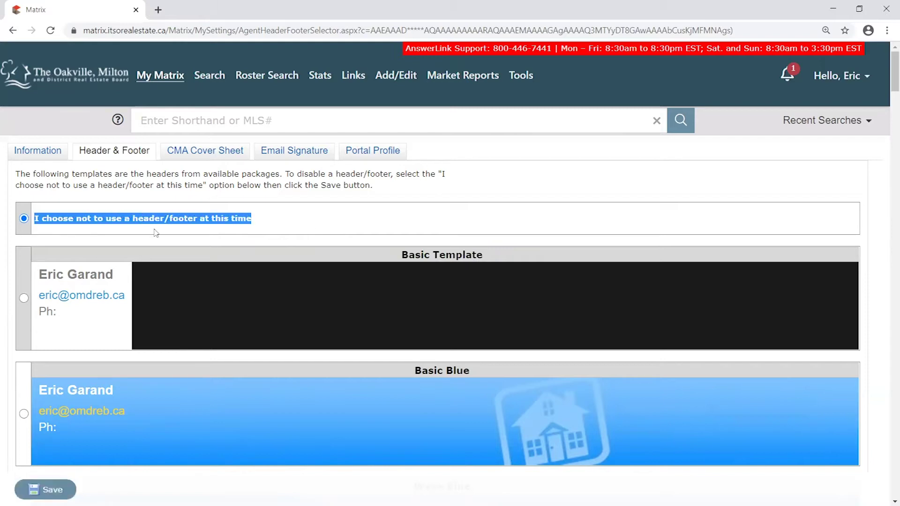
left_click(38, 227)
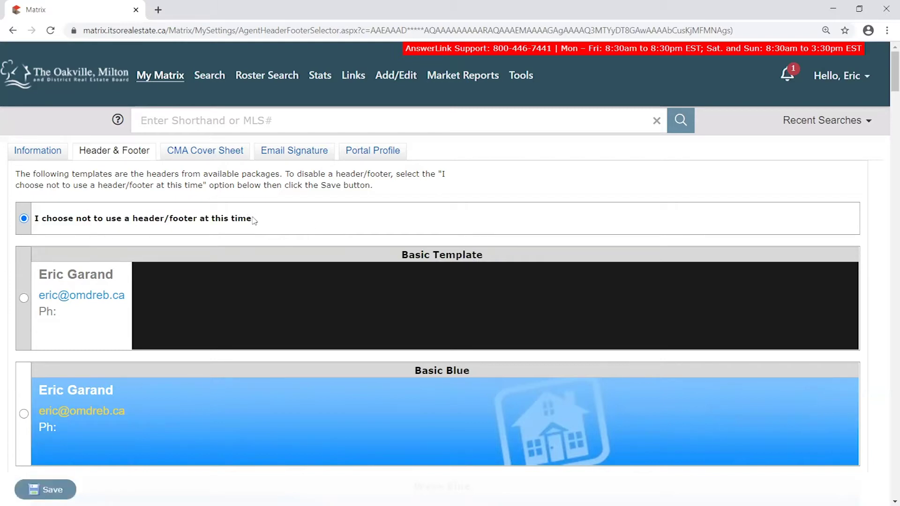
left_click(24, 298)
scroll(32, 352, "down", 3)
left_click(23, 354)
scroll(30, 363, "down", 2)
scroll(30, 328, "up", 5)
left_click(24, 298)
scroll(94, 388, "down", 1)
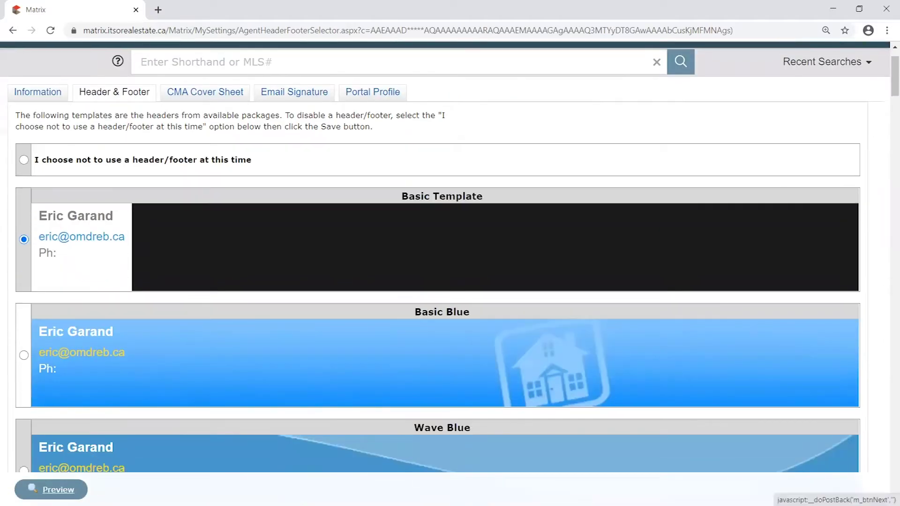
- Preview Basic Template to reach its Portal Header settings page
left_click(59, 490)
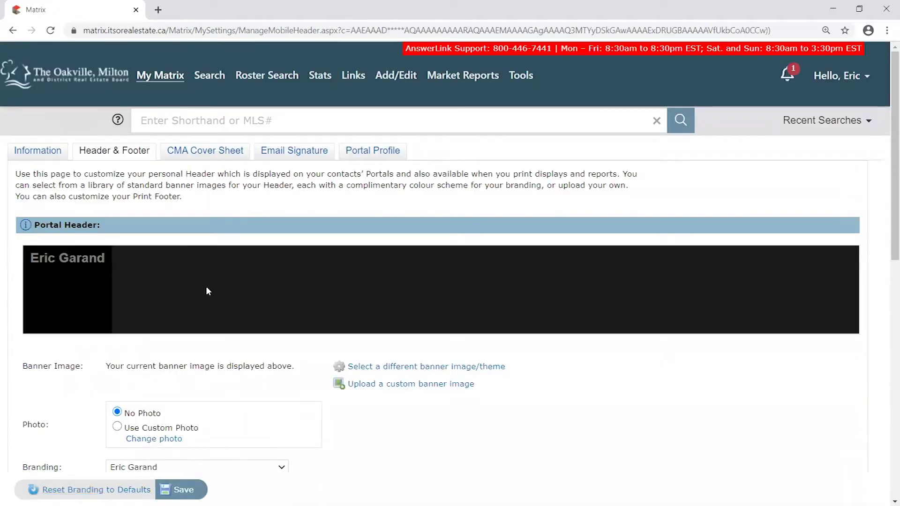
scroll(181, 327, "down", 3)
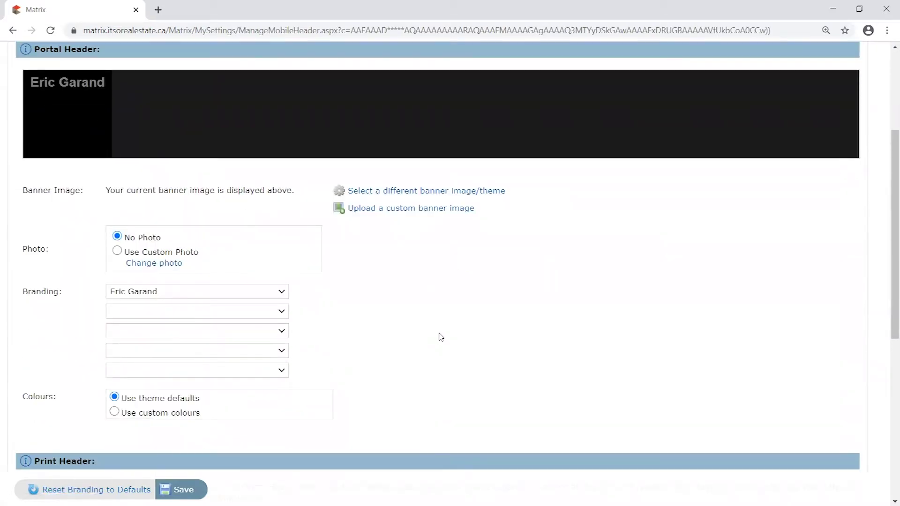
scroll(326, 340, "up", 3)
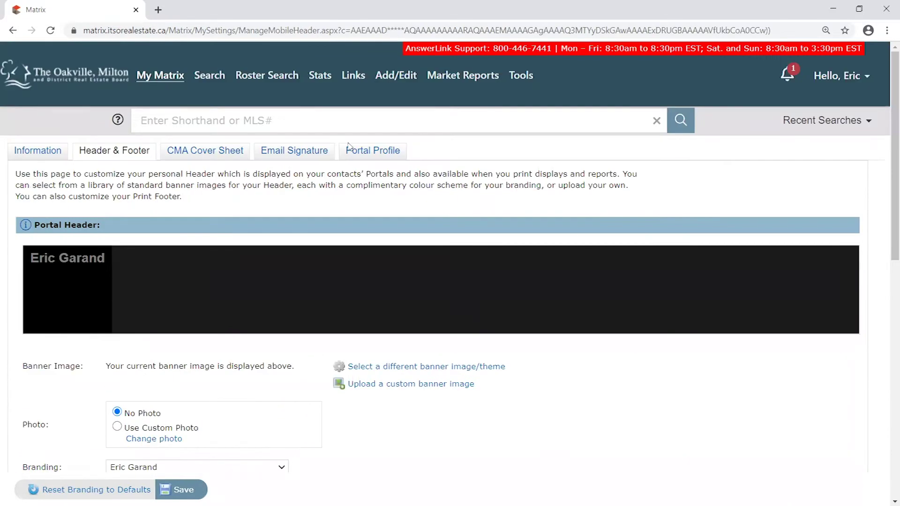
scroll(410, 403, "down", 2)
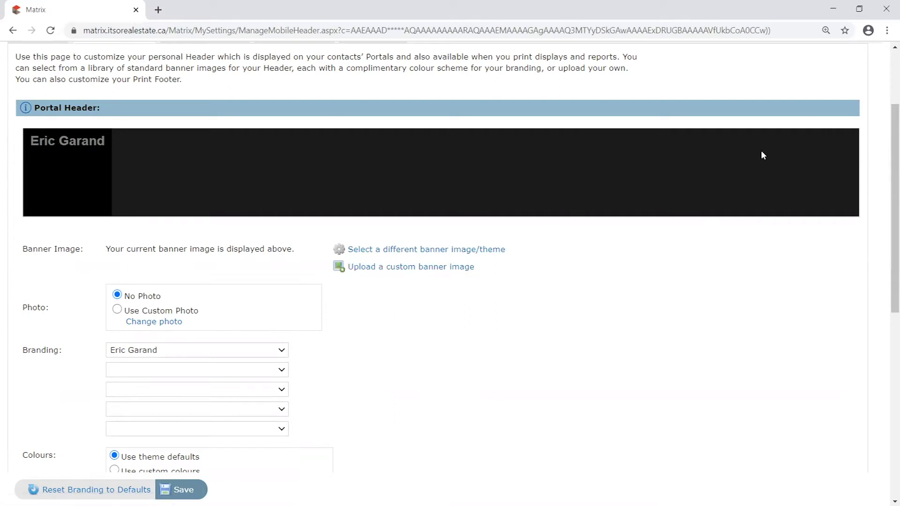
- Reveal the custom banner upload area and browse Pictures, cancelling without choosing a file
left_click(371, 270)
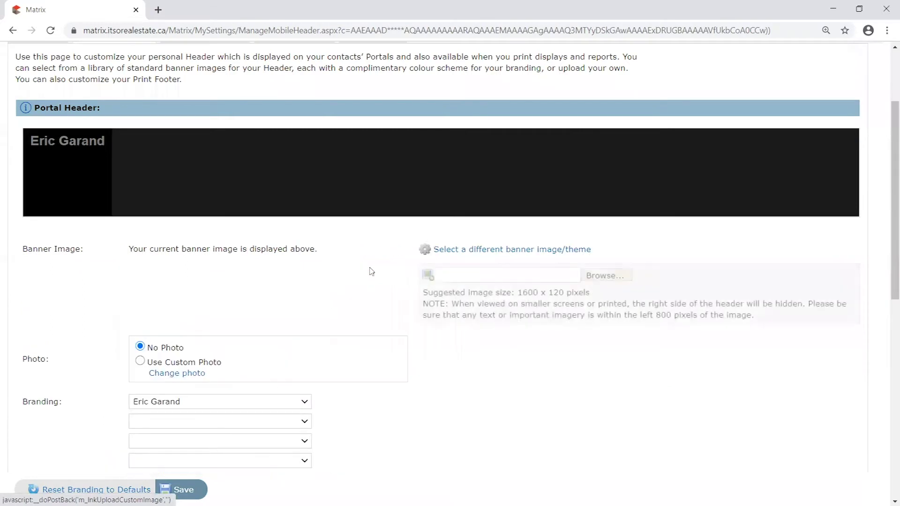
left_click(606, 276)
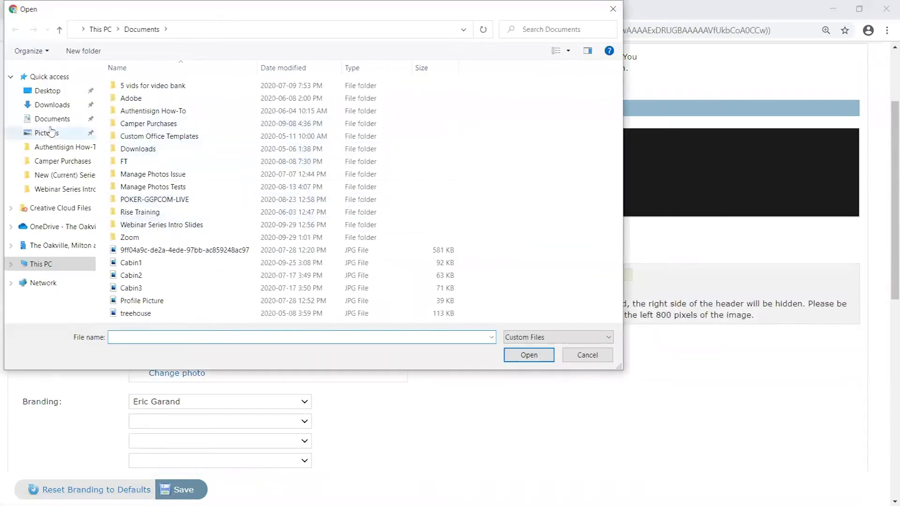
left_click(50, 133)
left_click(57, 119)
left_click(49, 133)
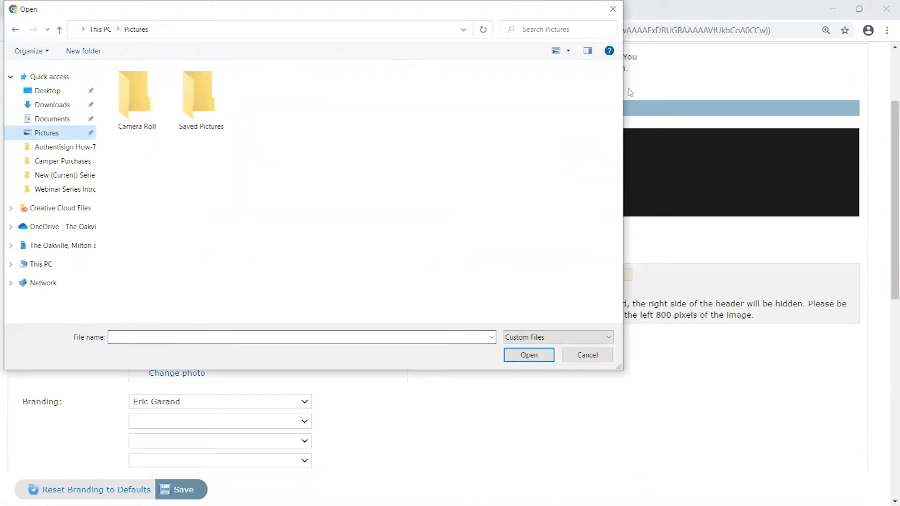
left_click(613, 9)
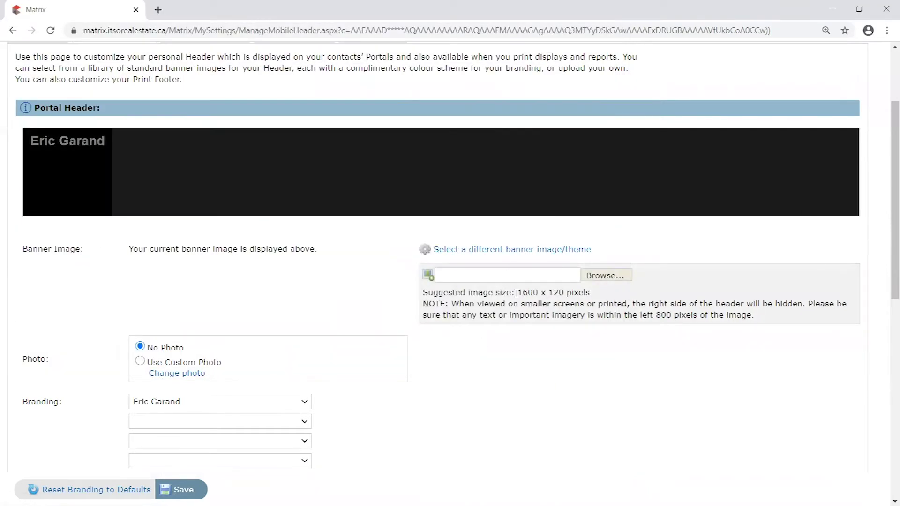
- Highlight the suggested 1600 x 120 pixel banner image size
left_click_drag(519, 292, 600, 294)
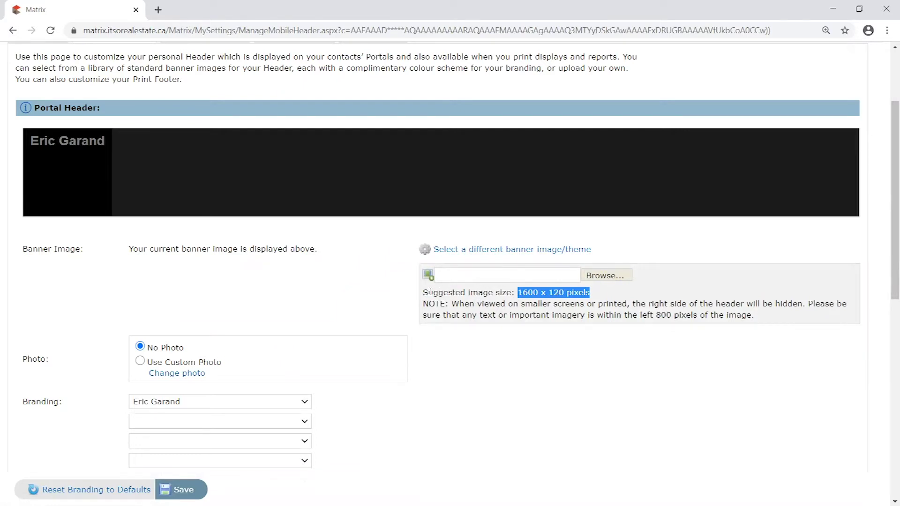
left_click_drag(425, 292, 607, 298)
left_click(611, 298)
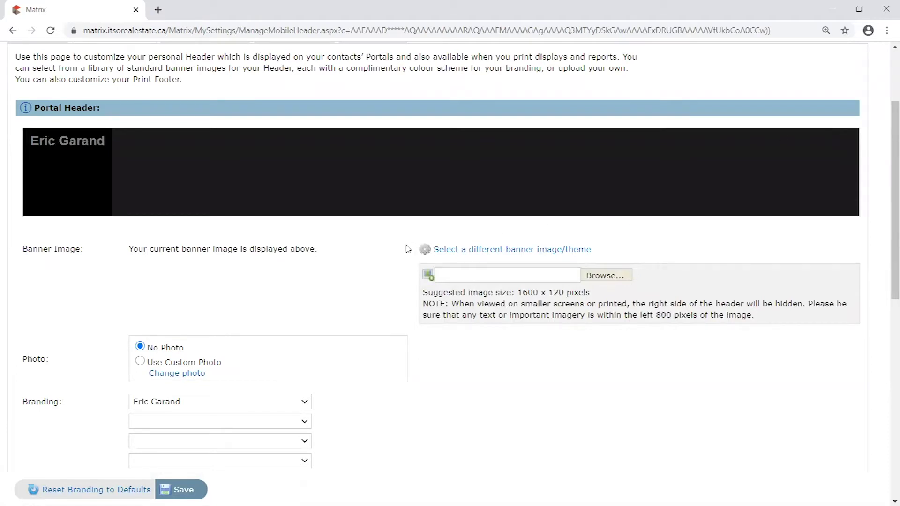
left_click_drag(517, 293, 611, 298)
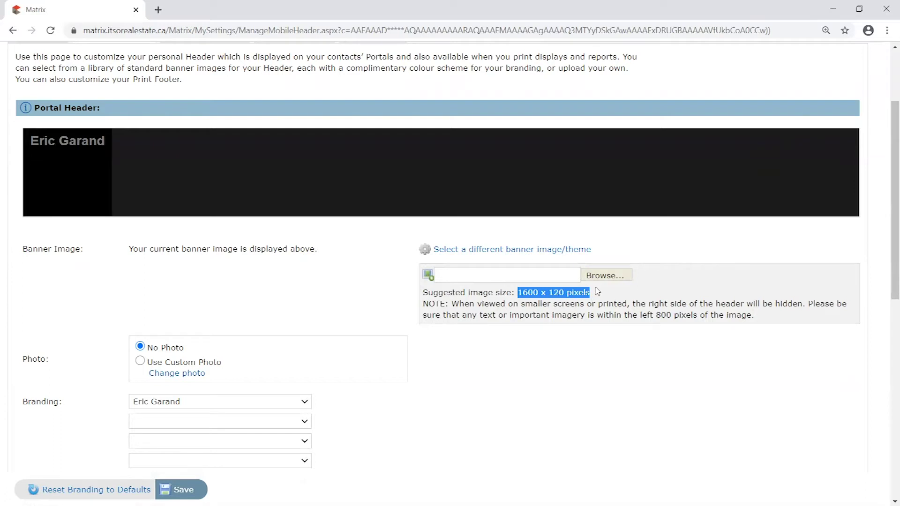
left_click(611, 289)
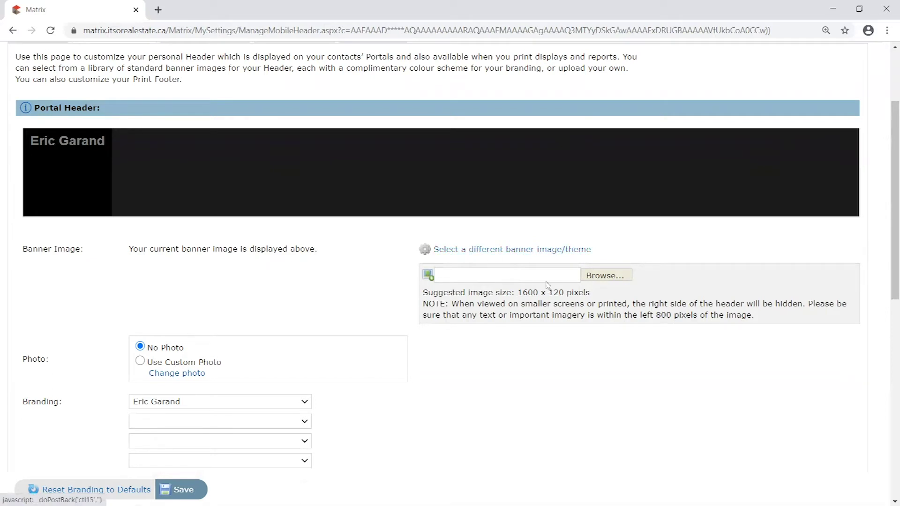
left_click(498, 253)
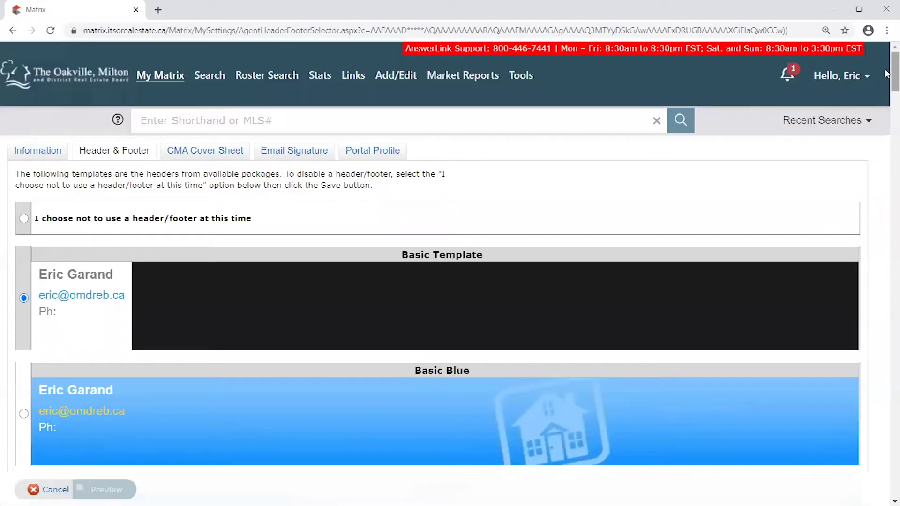
scroll(887, 115, "down", 12)
scroll(887, 126, "down", 8)
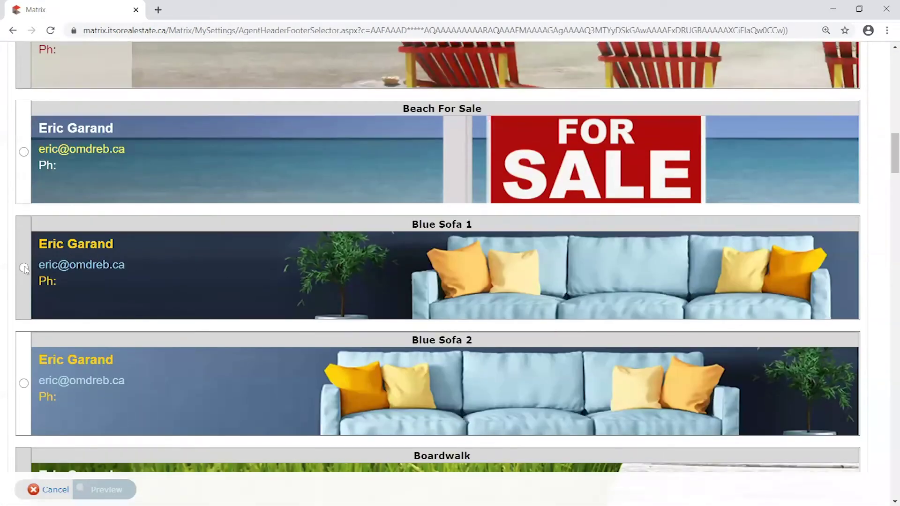
left_click(24, 267)
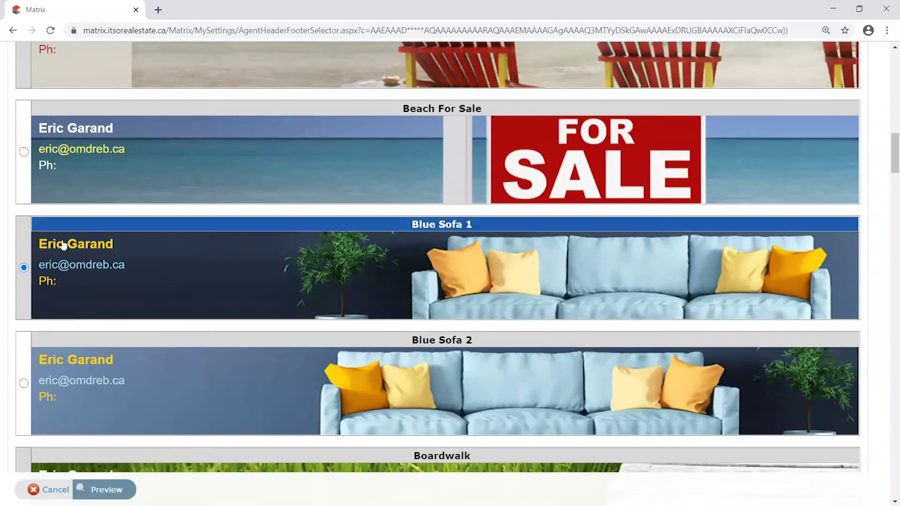
left_click(107, 490)
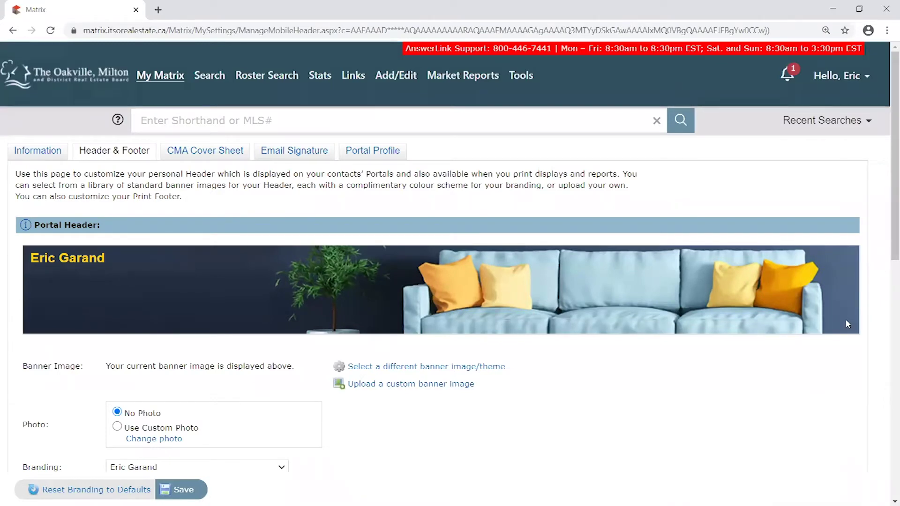
scroll(842, 336, "down", 1)
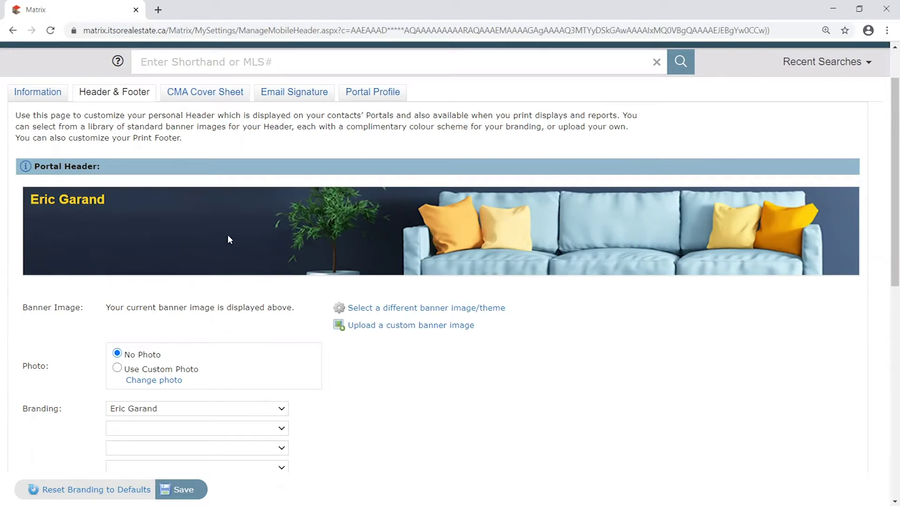
scroll(22, 283, "down", 1)
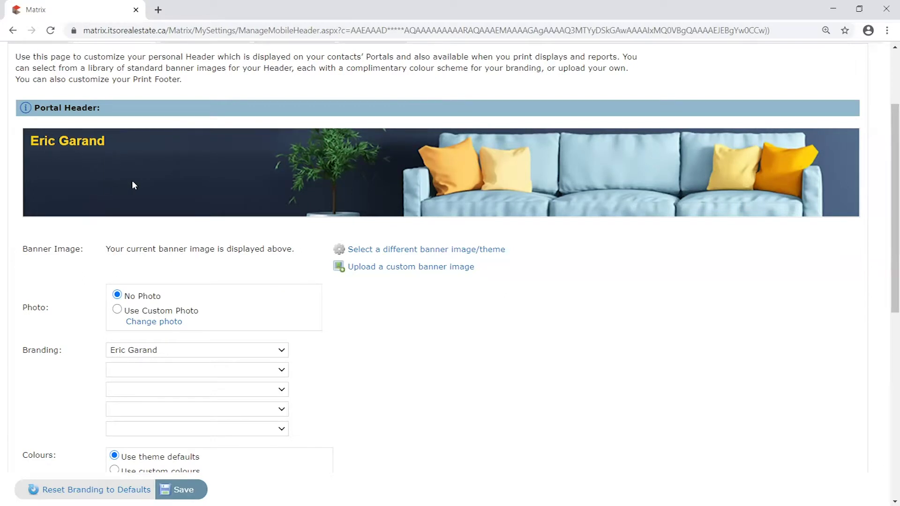
scroll(134, 178, "down", 1)
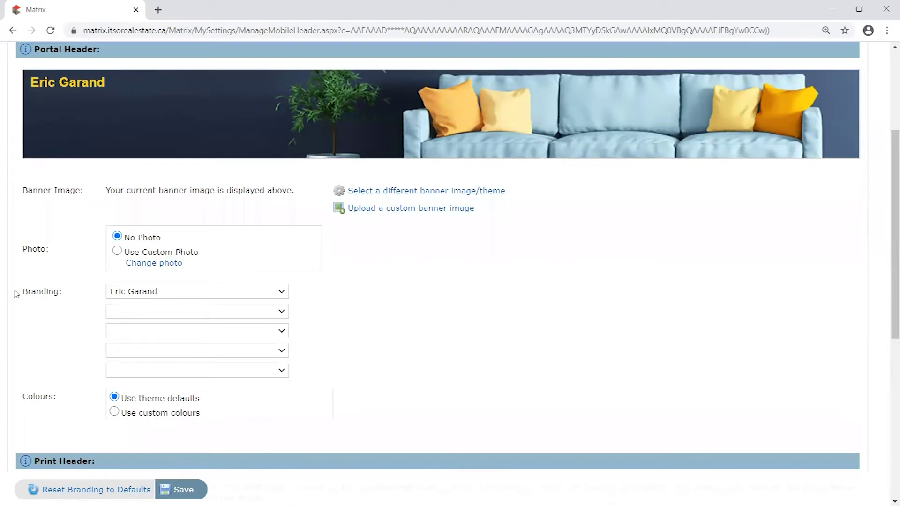
mouse_move(21, 292)
left_mouse_down()
mouse_move(74, 294)
mouse_move(23, 294)
left_mouse_up()
scroll(70, 307, "up", 1)
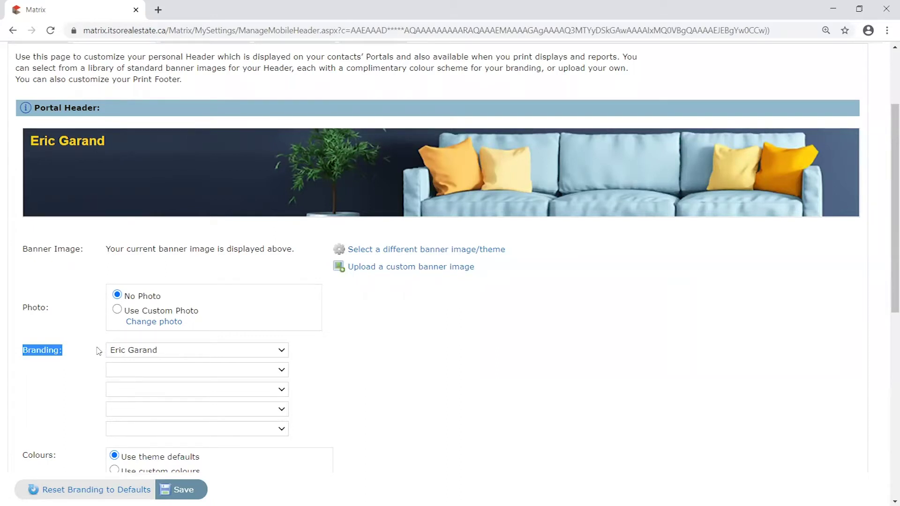
- Set the second branding line to the agent's email address
left_click(150, 369)
left_click(134, 408)
left_click(121, 430)
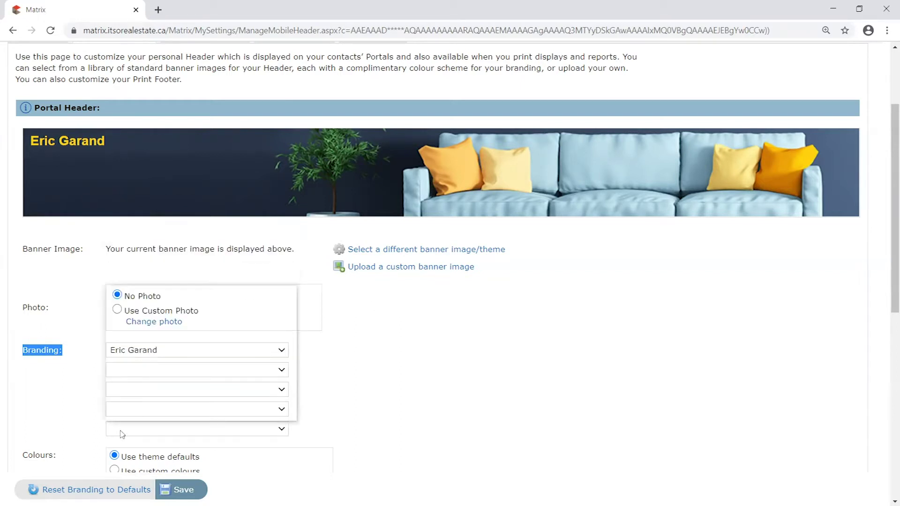
left_click(84, 237)
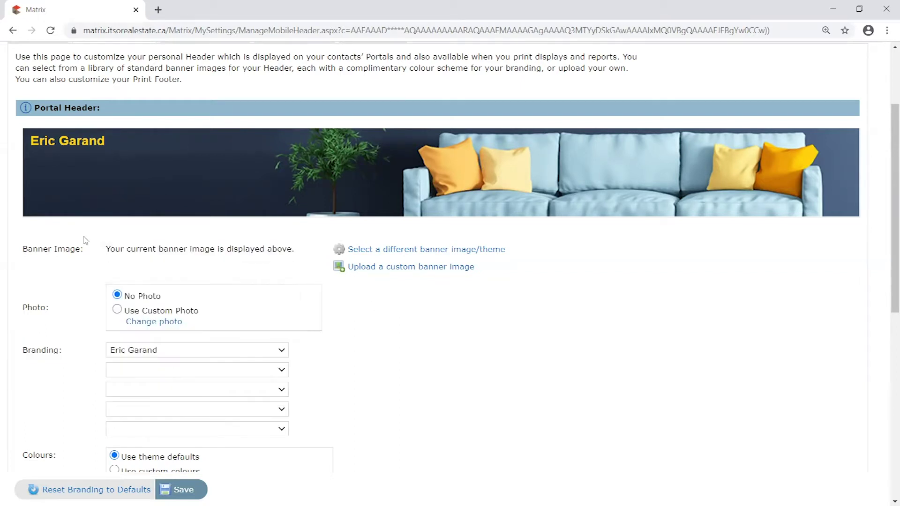
left_click(160, 372)
left_click(160, 264)
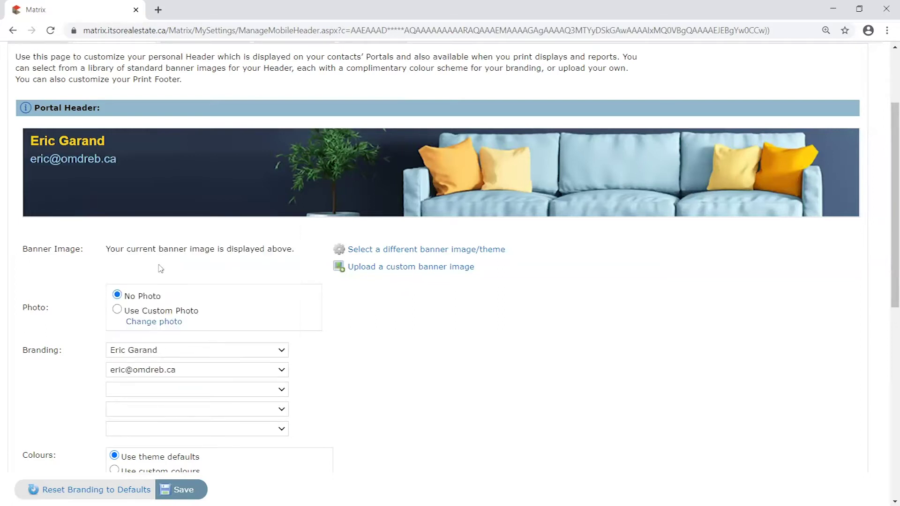
- Set the third branding line to the Office Ph number
left_click(142, 395)
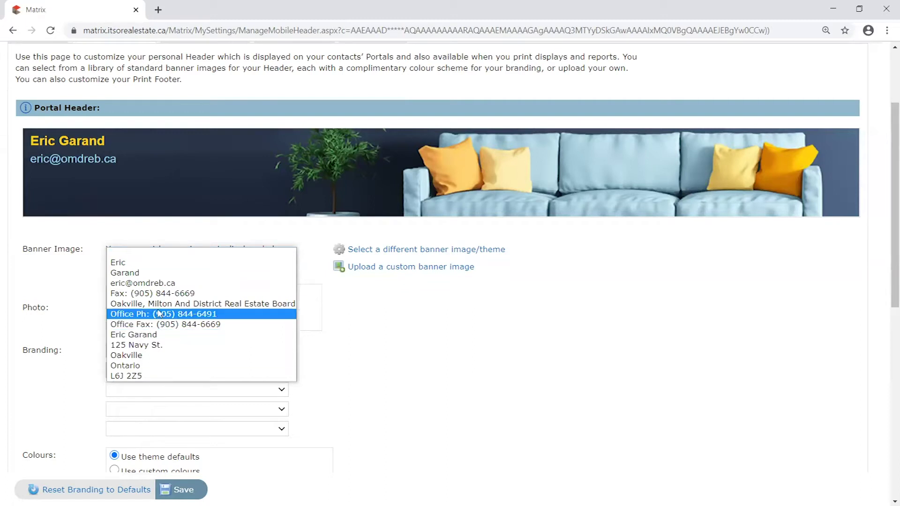
left_click(185, 315)
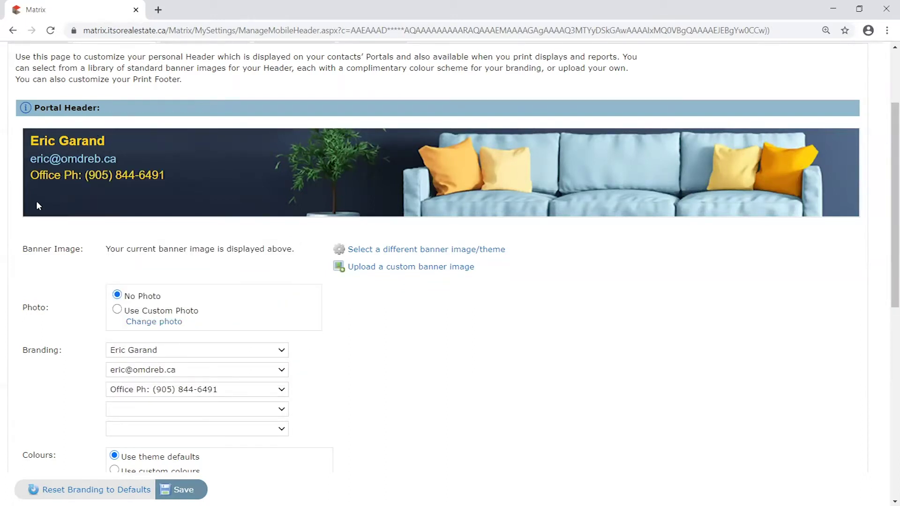
scroll(361, 351, "down", 1)
scroll(20, 264, "up", 1)
scroll(89, 336, "down", 1)
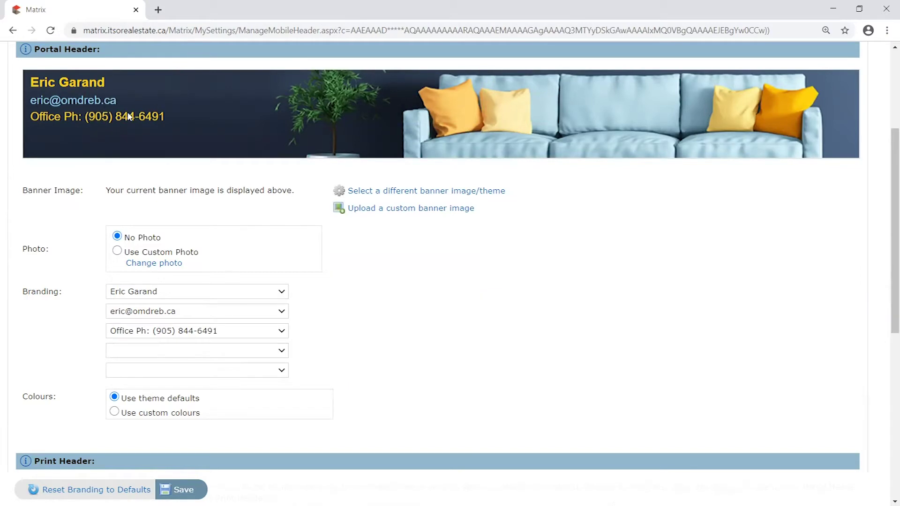
scroll(135, 303, "down", 1)
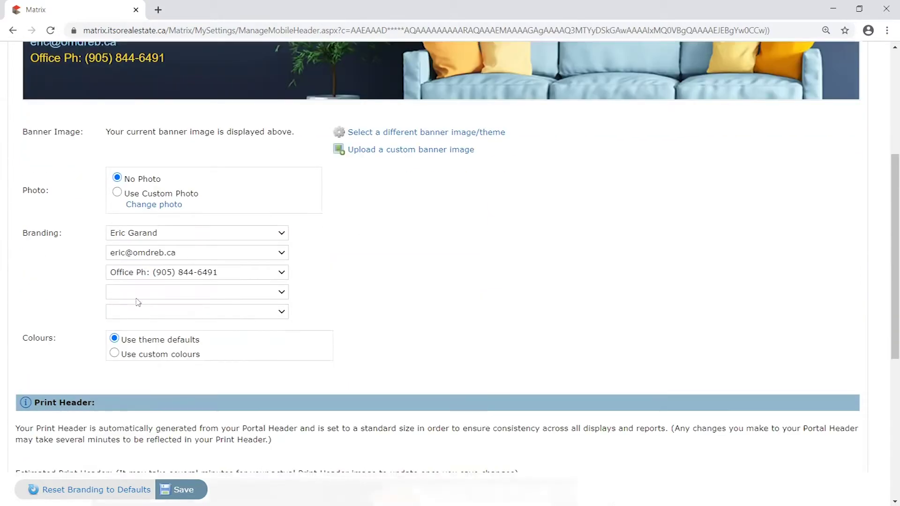
left_click(123, 306)
scroll(83, 287, "down", 5)
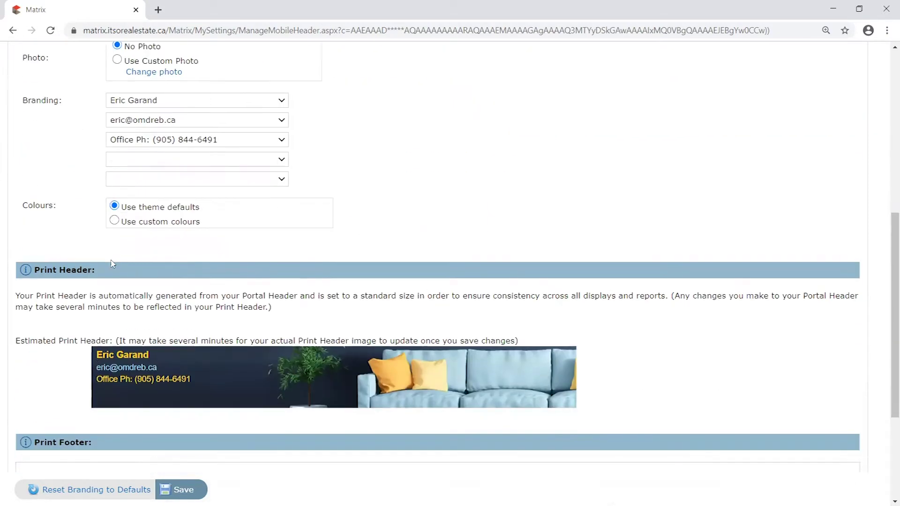
scroll(86, 125, "up", 2)
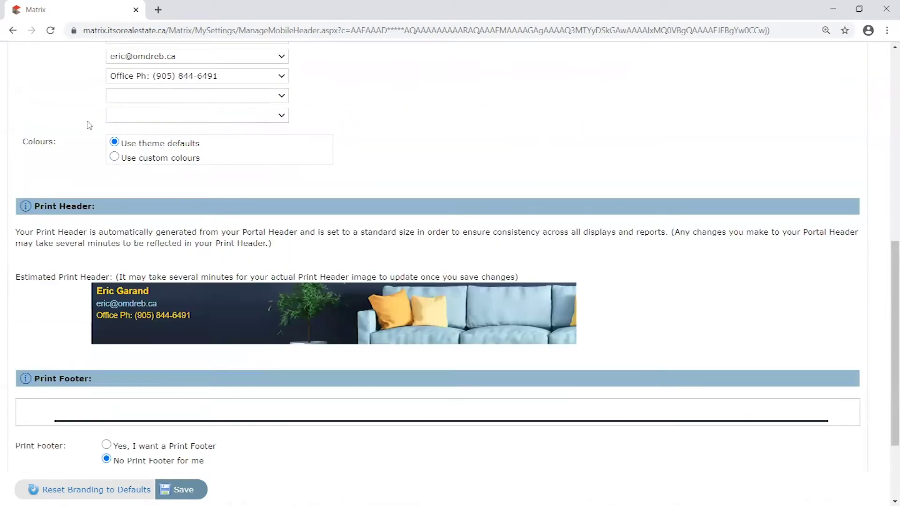
scroll(88, 142, "down", 3)
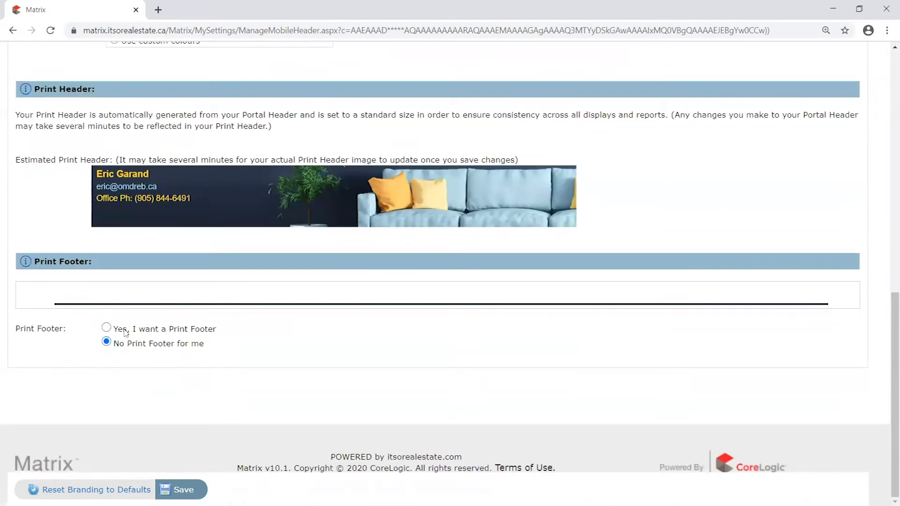
left_click(106, 328)
left_click(106, 341)
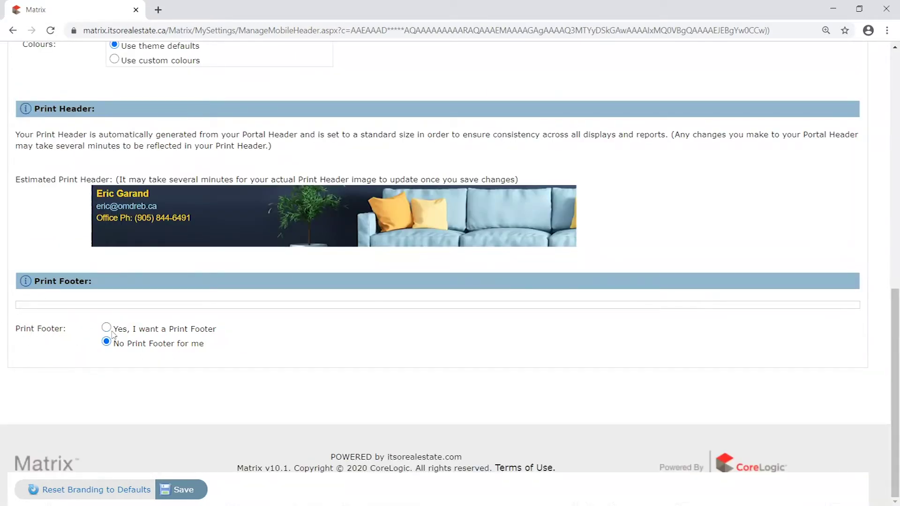
scroll(117, 227, "up", 10)
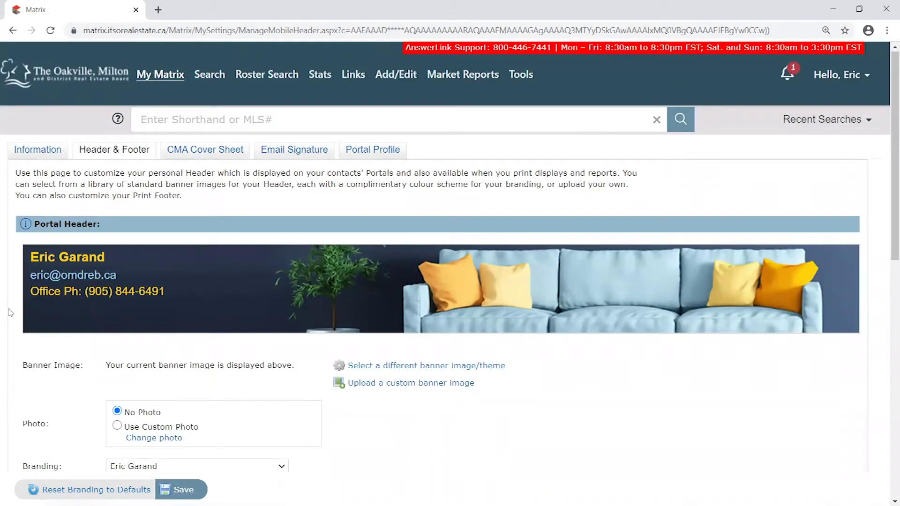
scroll(35, 337, "down", 1)
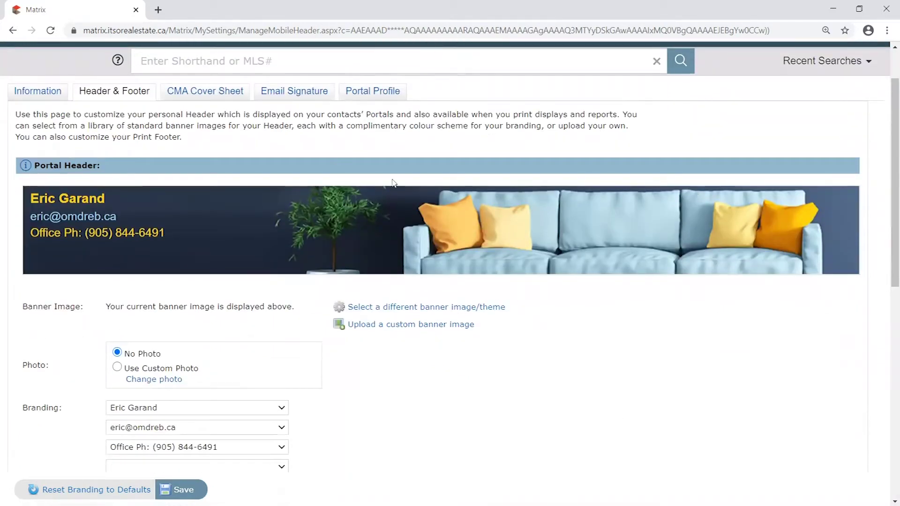
scroll(51, 314, "down", 5)
scroll(45, 313, "down", 3)
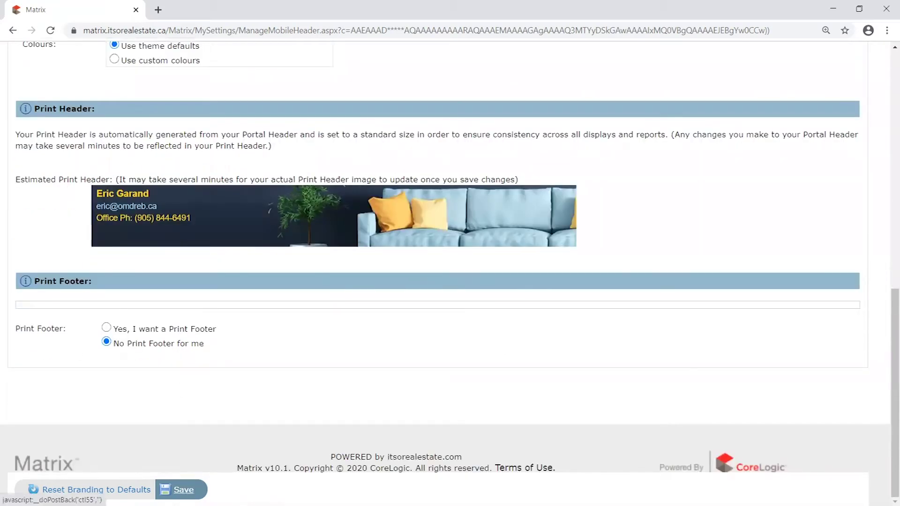
- Save the header branding and scroll up to view the Portal Header banner
left_click(184, 490)
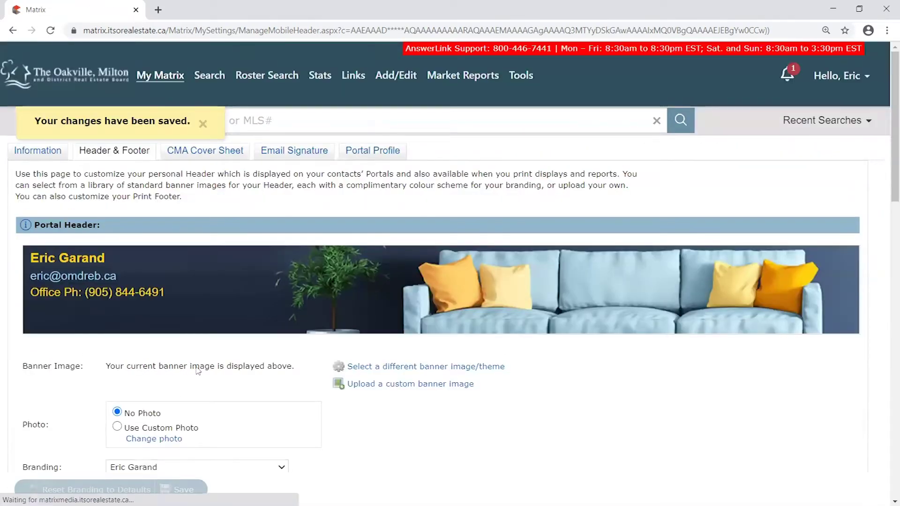
scroll(45, 396, "down", 15)
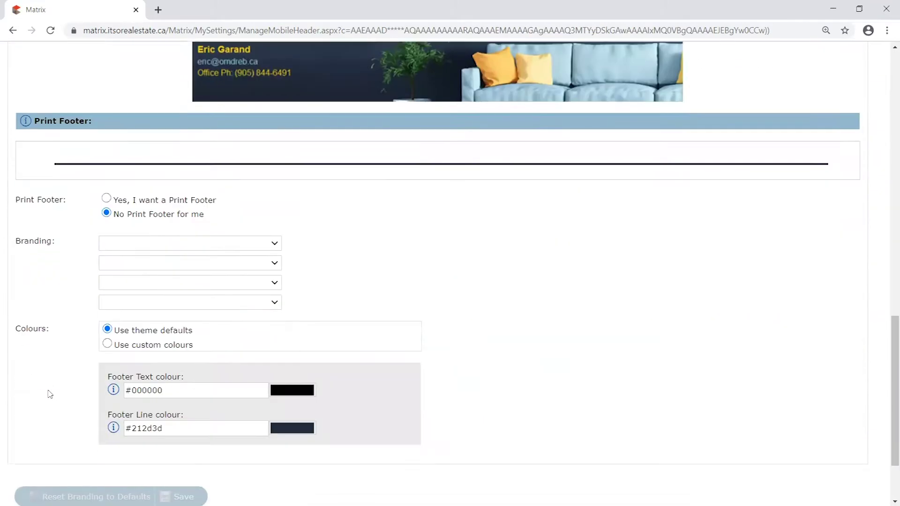
scroll(51, 393, "up", 10)
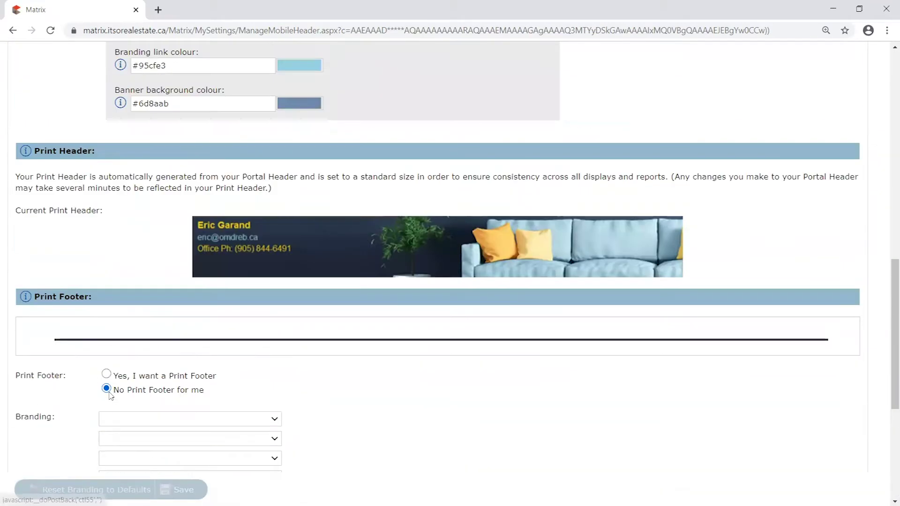
scroll(111, 396, "up", 1)
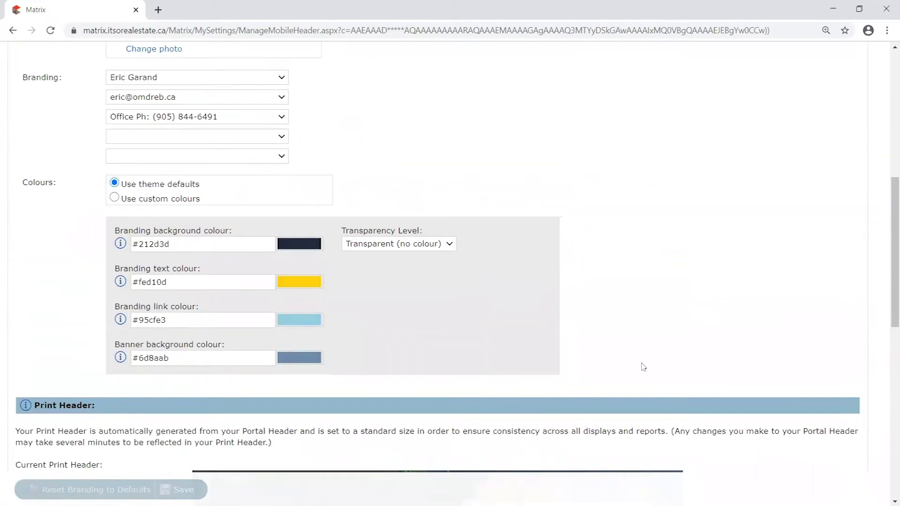
scroll(146, 261, "up", 6)
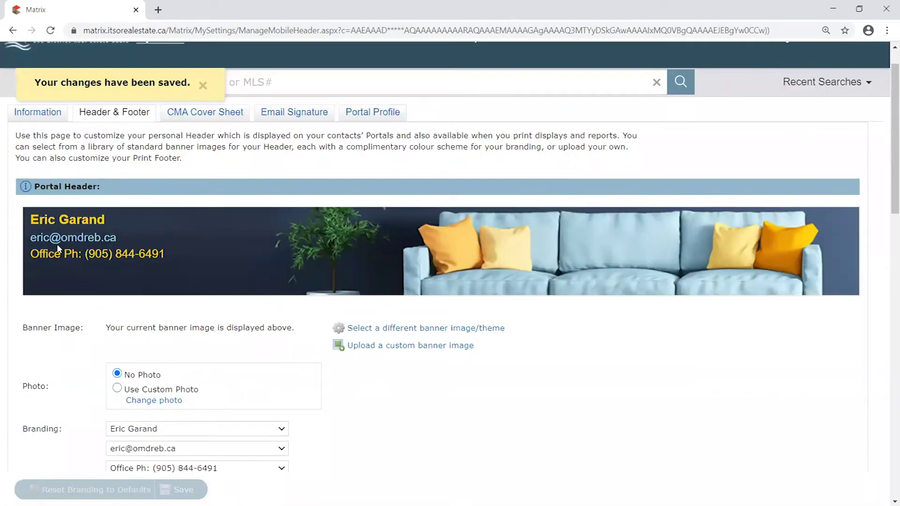
scroll(57, 244, "down", 6)
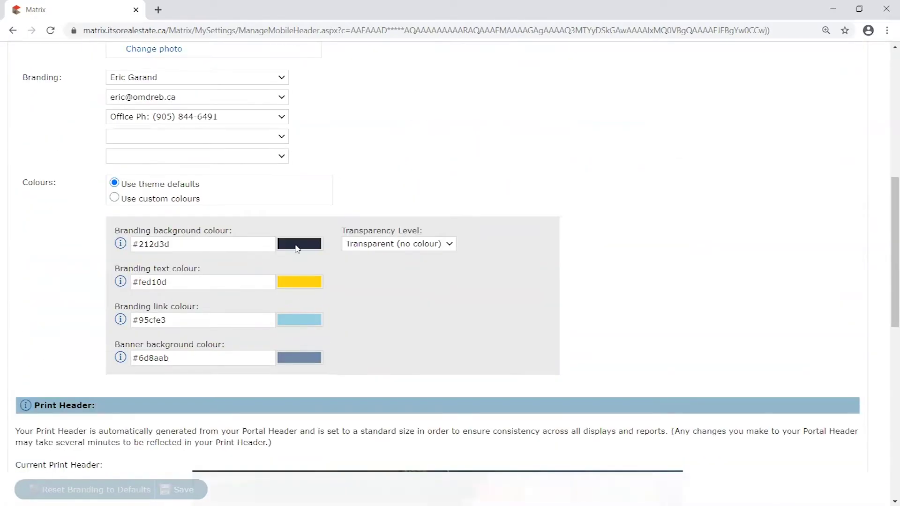
scroll(258, 305, "up", 1)
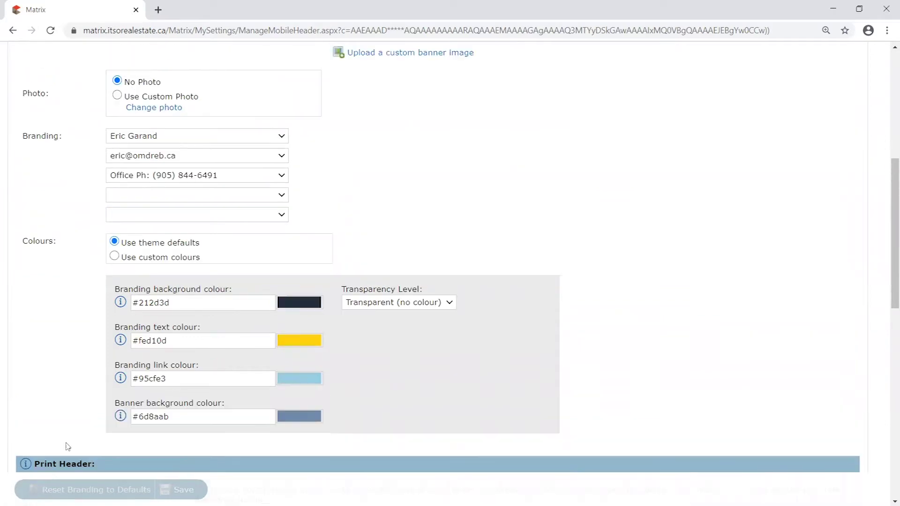
scroll(111, 235, "up", 4)
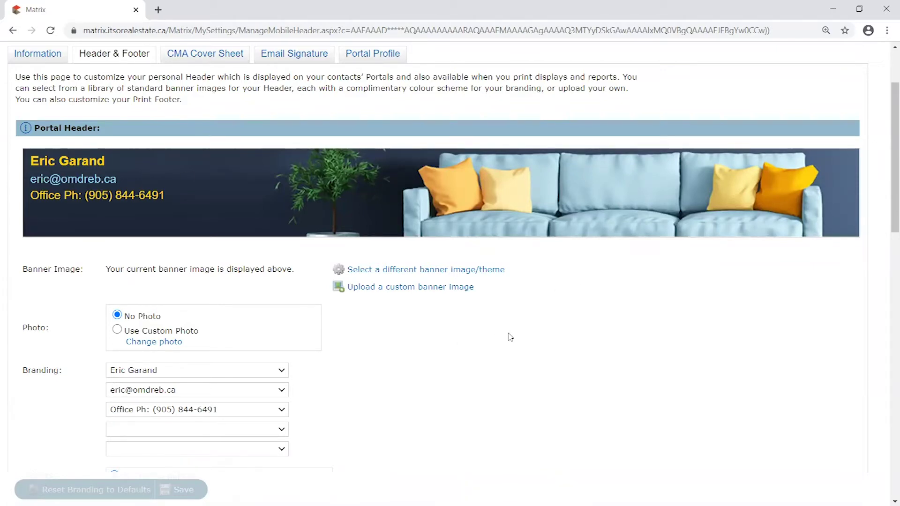
scroll(626, 338, "down", 2)
scroll(763, 353, "down", 5)
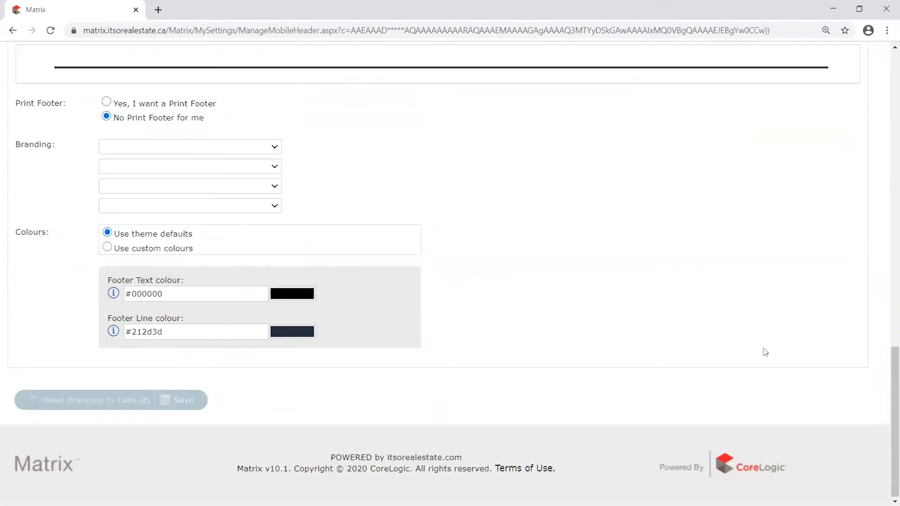
scroll(759, 342, "up", 15)
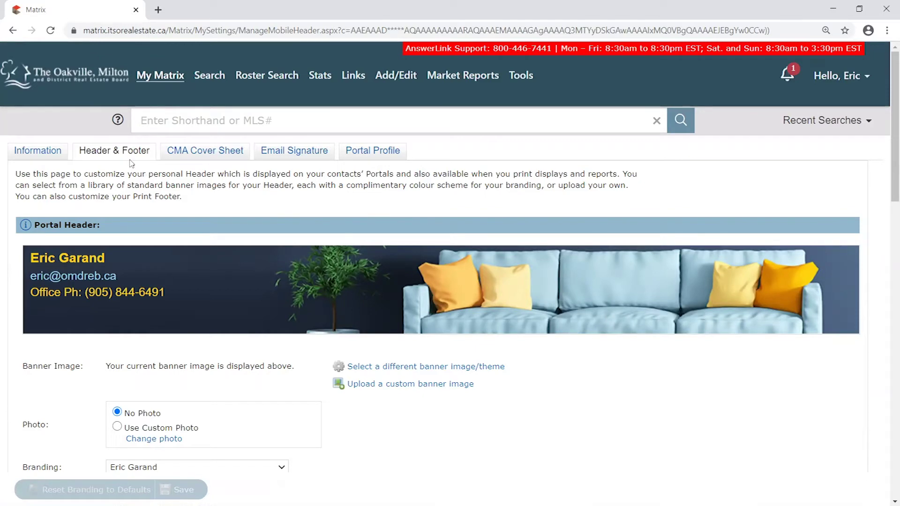
scroll(146, 305, "down", 5)
- Point out the three branding lines: name, e-mail and office phone
left_click_drag(24, 170, 303, 257)
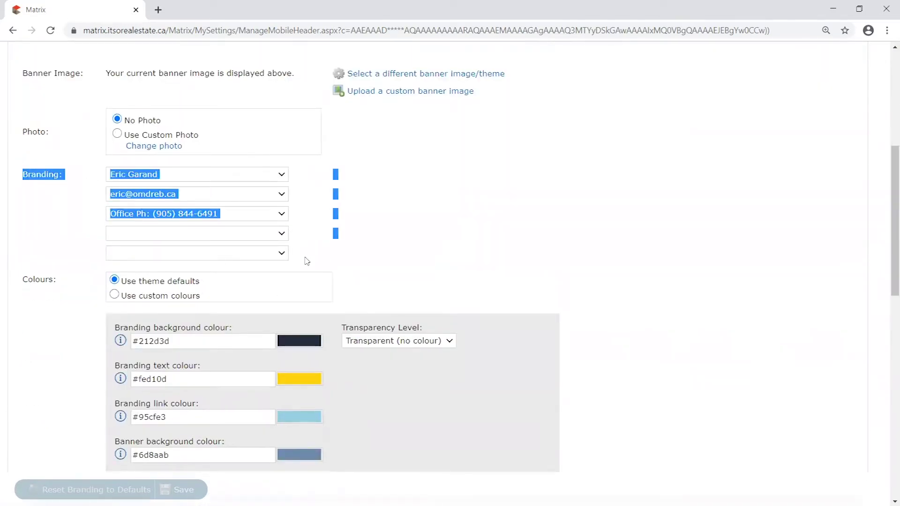
left_click(53, 202)
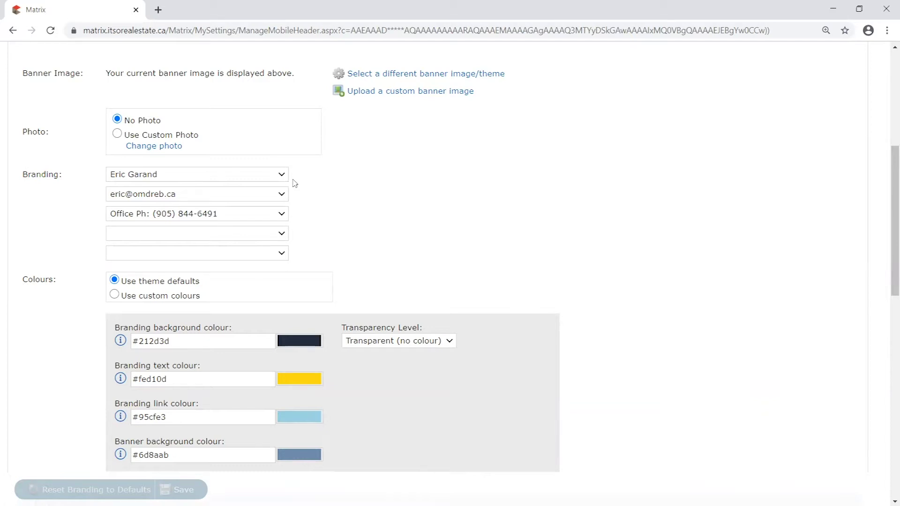
scroll(294, 184, "down", 1)
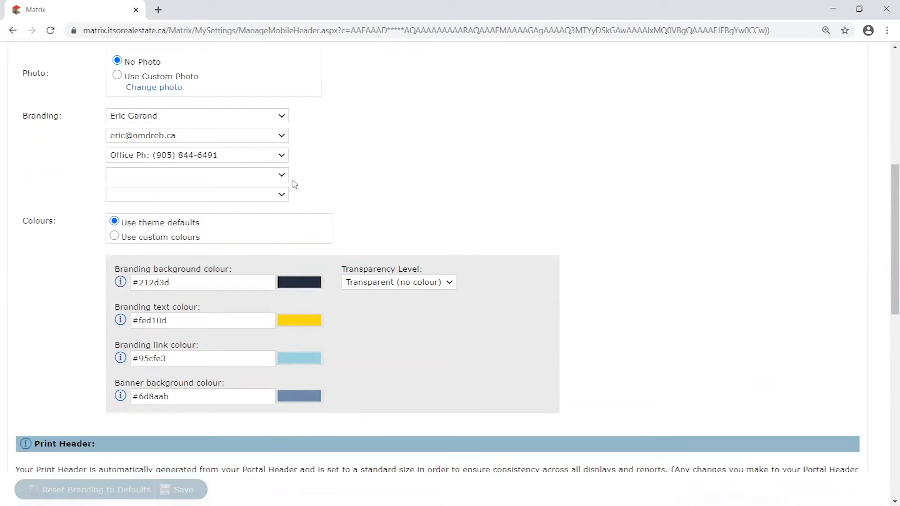
scroll(295, 182, "up", 3)
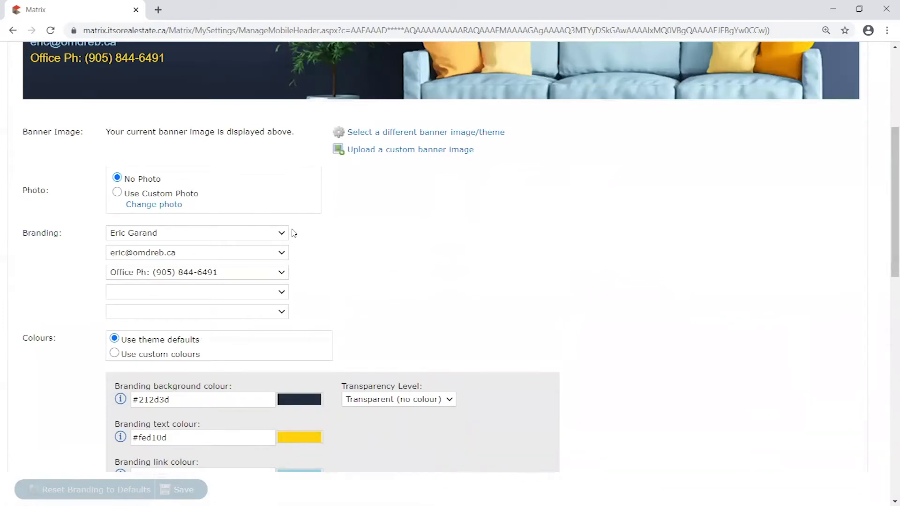
scroll(305, 267, "up", 4)
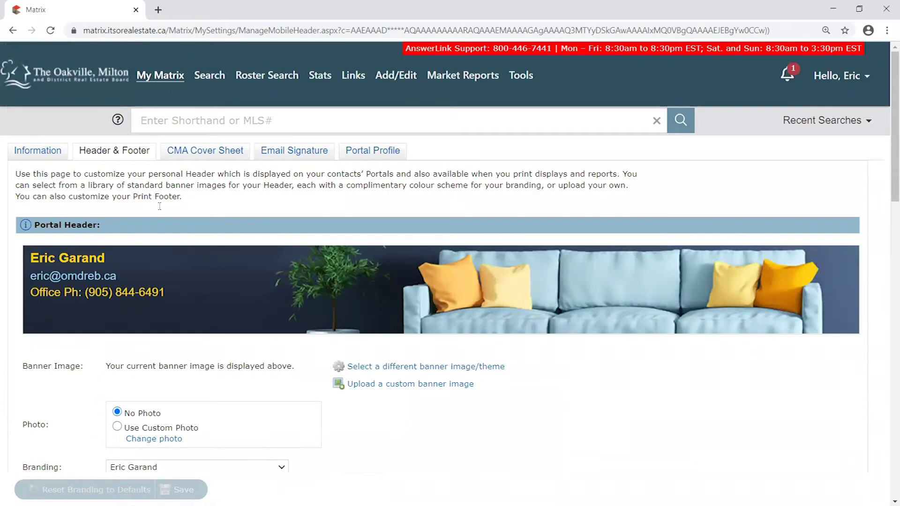
- Open the Information tab's My Information page and look over the contact, brokerage and website fields
left_click(40, 151)
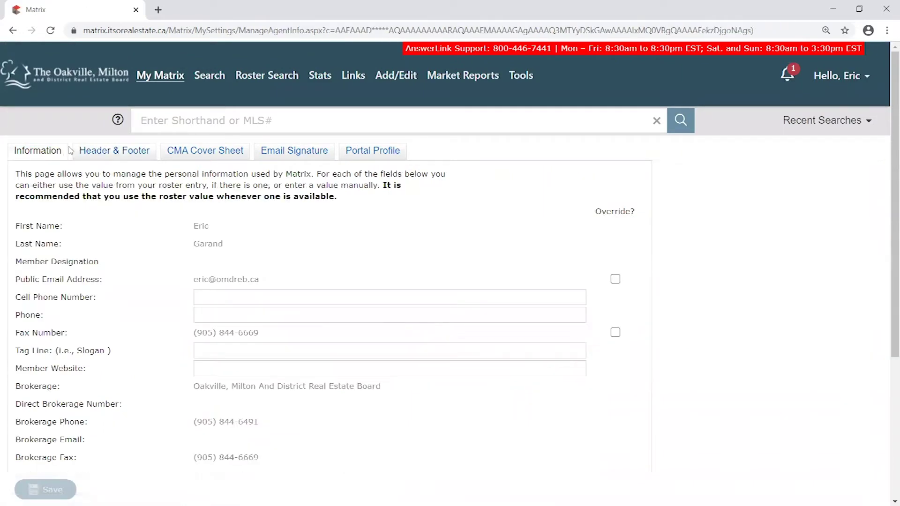
scroll(80, 181, "down", 3)
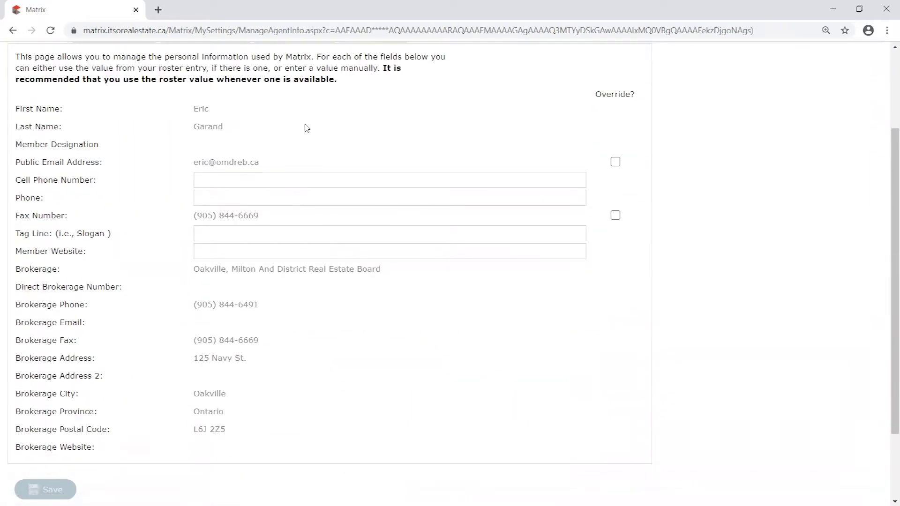
left_click_drag(231, 110, 238, 164)
left_click(253, 179)
left_click(235, 206)
left_click(233, 251)
scroll(301, 353, "down", 2)
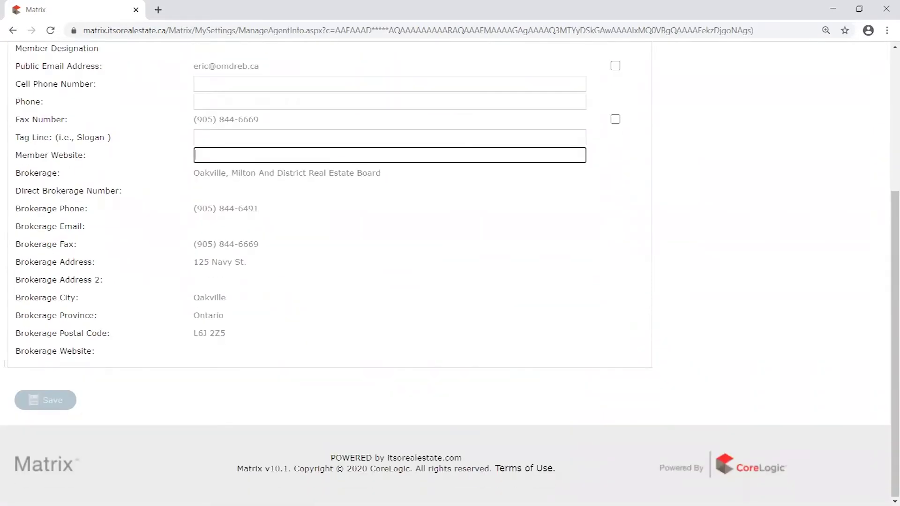
scroll(87, 306, "up", 5)
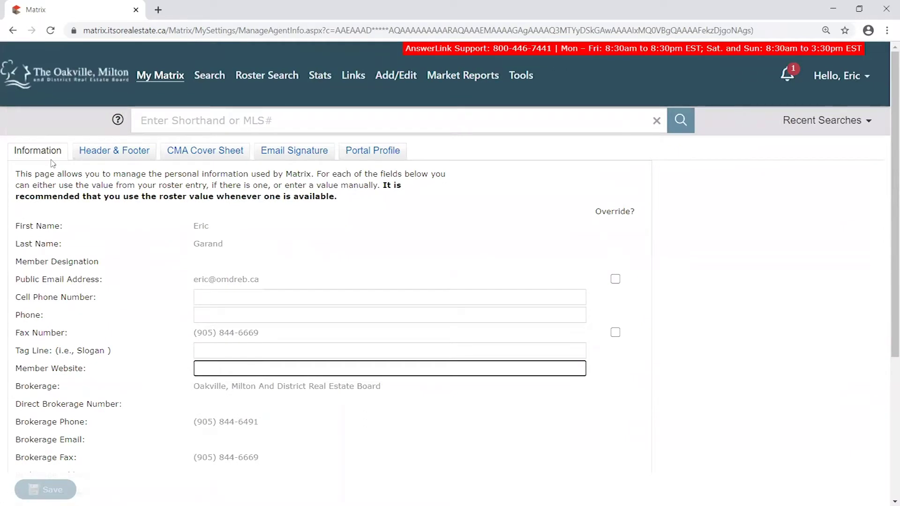
mouse_move(14, 150)
left_mouse_down()
mouse_move(65, 153)
mouse_move(11, 156)
left_mouse_up()
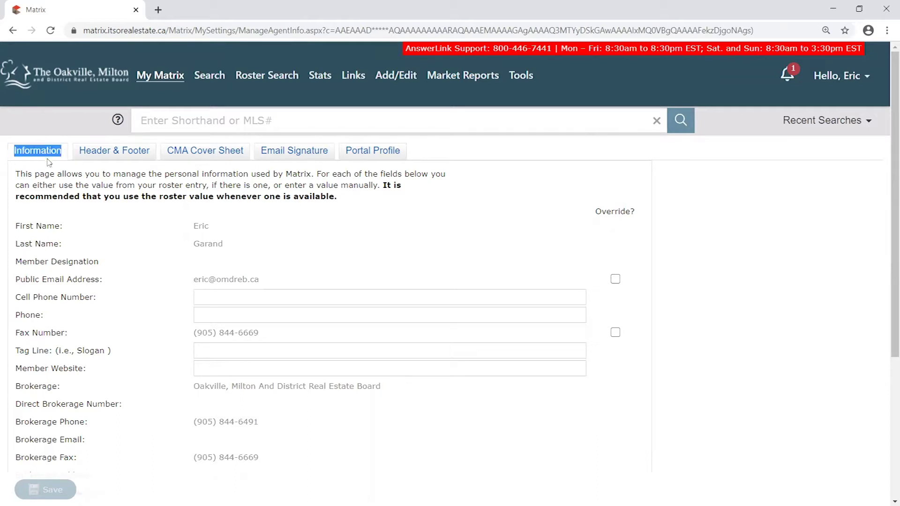
left_click(52, 161)
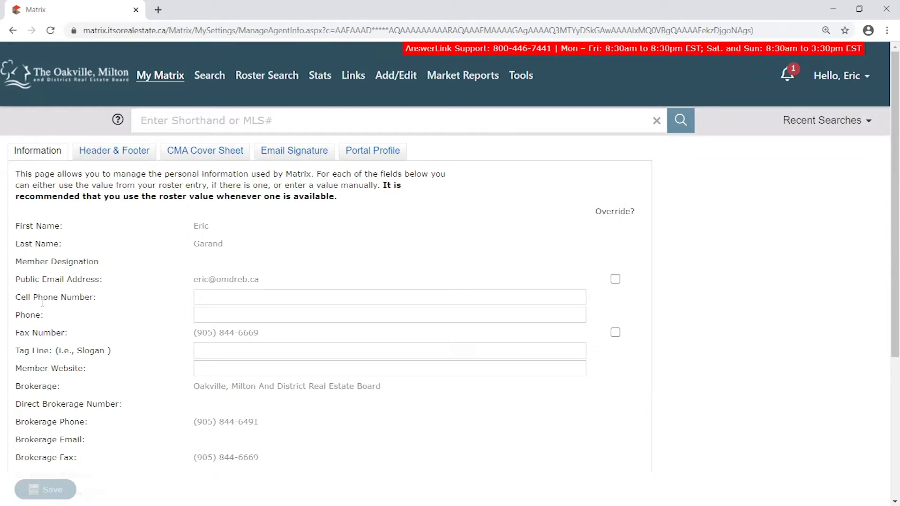
- Return to the My Matrix dashboard and scroll down to the External Links panel
left_click(85, 83)
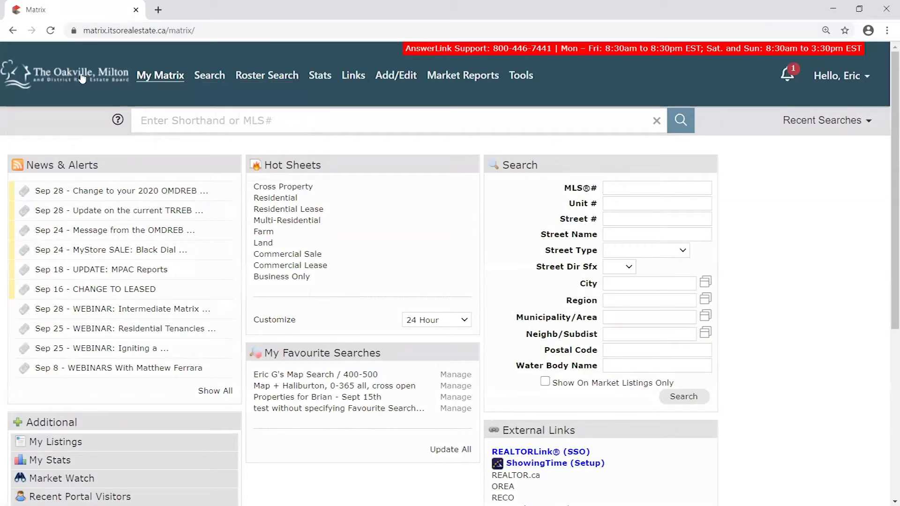
scroll(562, 210, "down", 5)
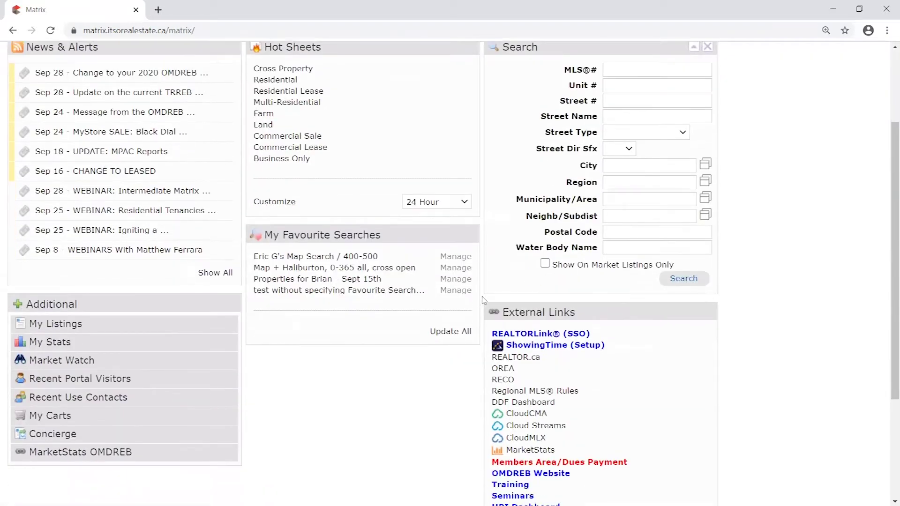
mouse_move(570, 200)
left_mouse_down()
mouse_move(622, 176)
mouse_move(565, 190)
mouse_move(568, 201)
mouse_move(586, 193)
mouse_move(508, 195)
mouse_move(563, 171)
mouse_move(557, 193)
left_mouse_up()
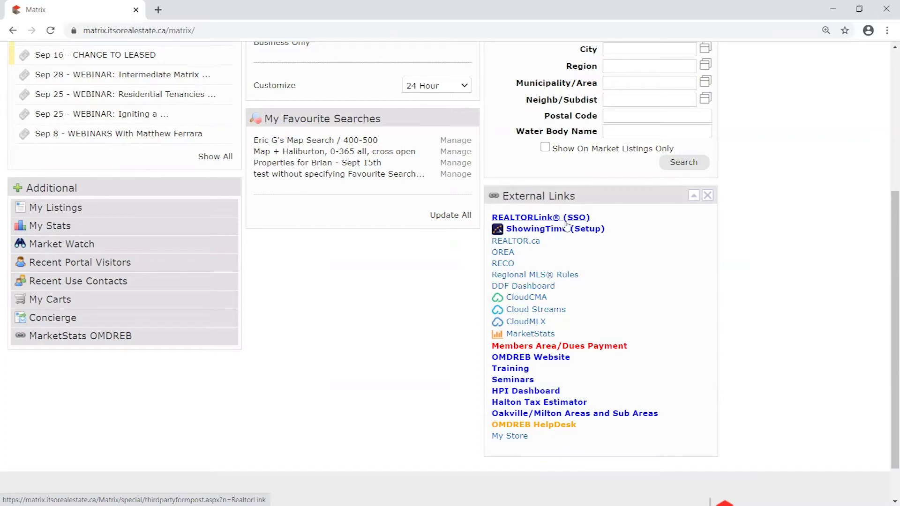
scroll(534, 300, "down", 1)
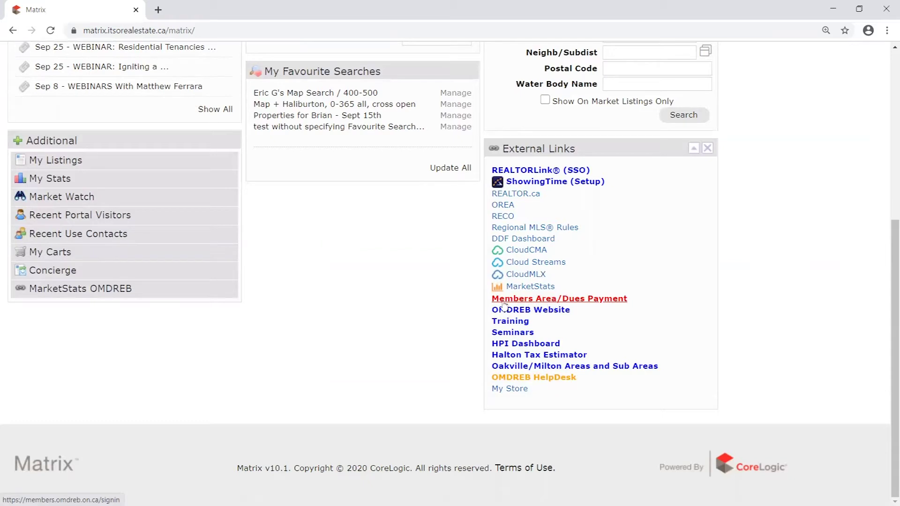
- Open Members Area/Dues Payment in a new tab and sign in with the member's User ID and password
left_click(543, 300)
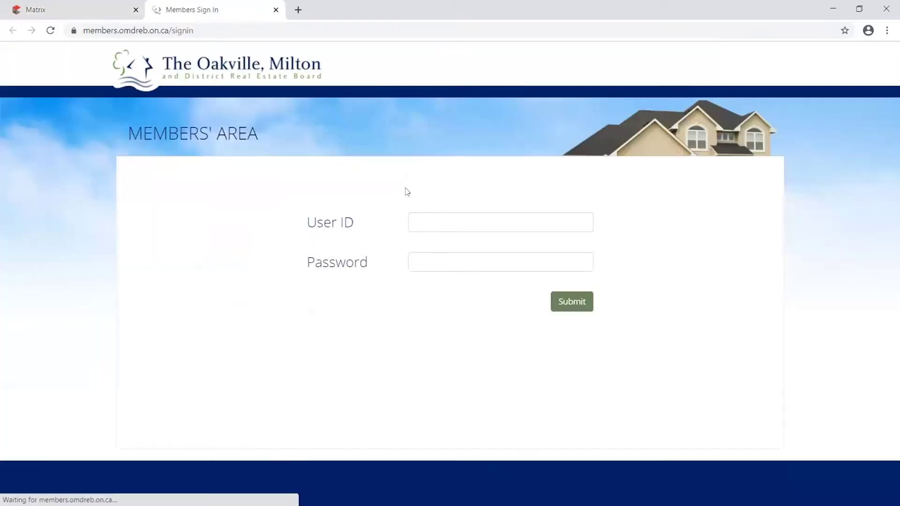
left_click(469, 225)
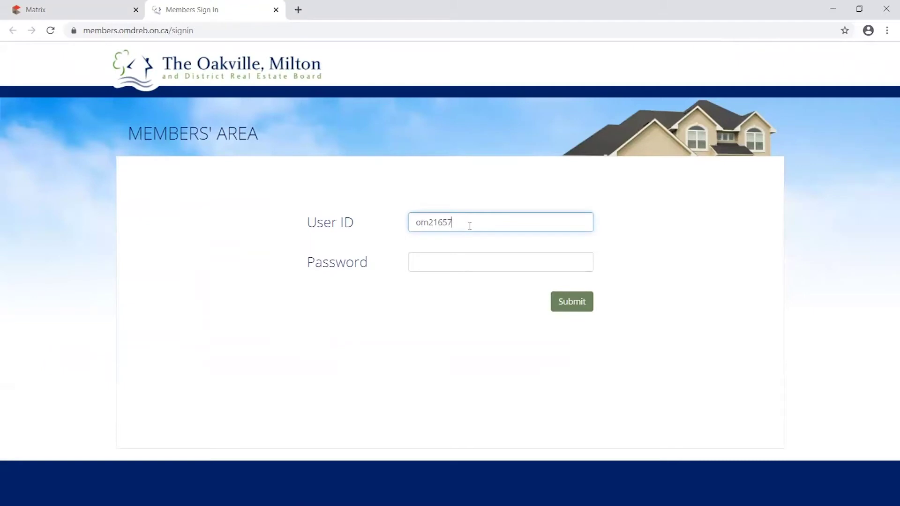
key("Tab")
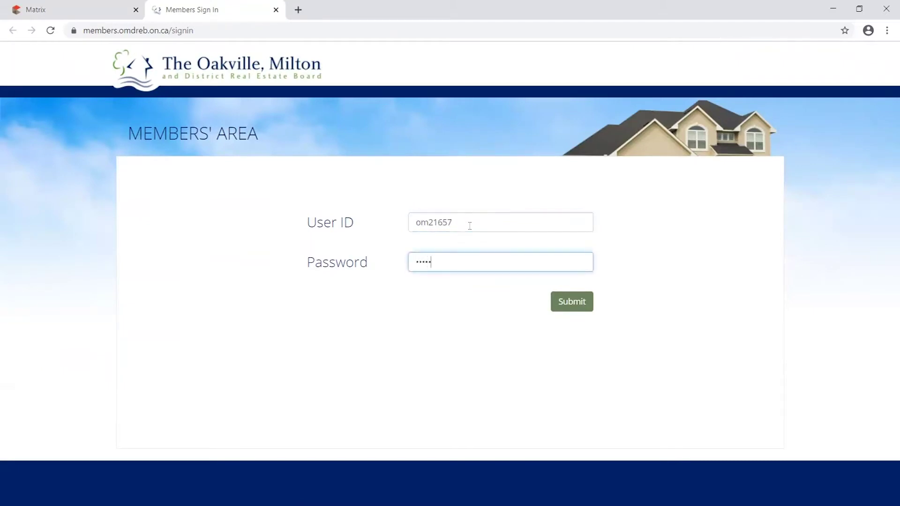
key("Return")
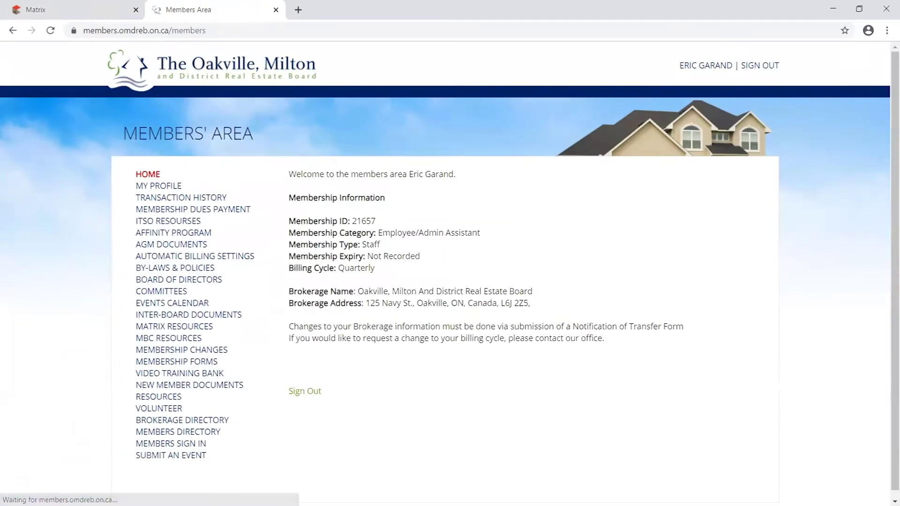
- Zoom the Members' Area page to 110% and highlight the member's name in the welcome line
left_click_drag(120, 28, 170, 33)
left_click(494, 220)
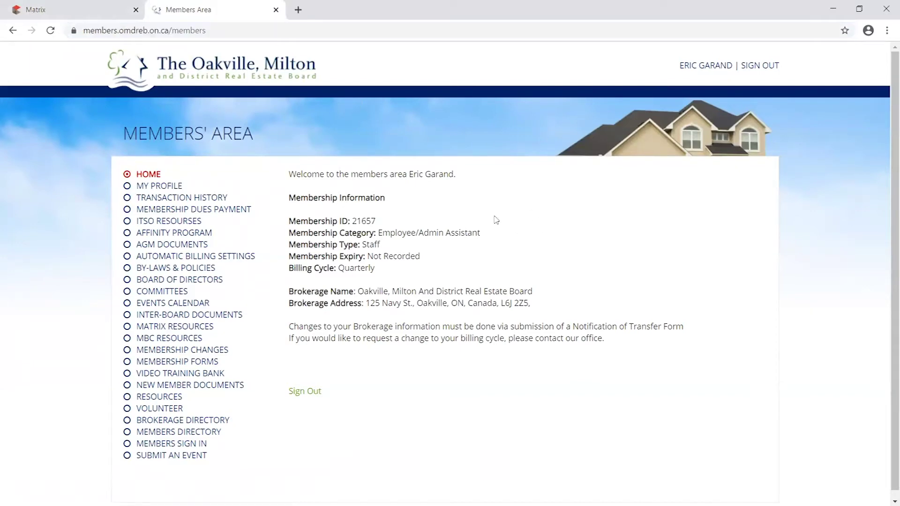
key("ctrl+plus")
key("ctrl+plus")
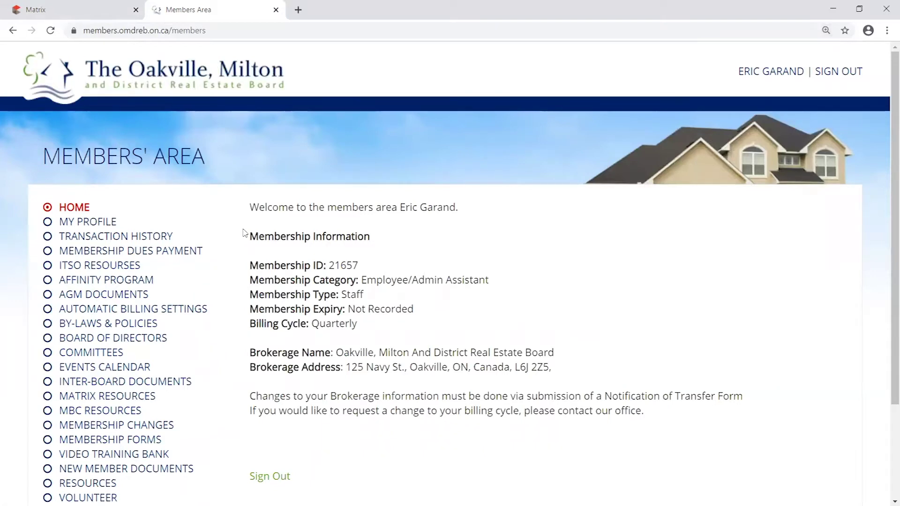
scroll(253, 235, "down", 1)
double_click(255, 149)
triple_click(478, 147)
left_click_drag(399, 149, 455, 146)
left_click(471, 154)
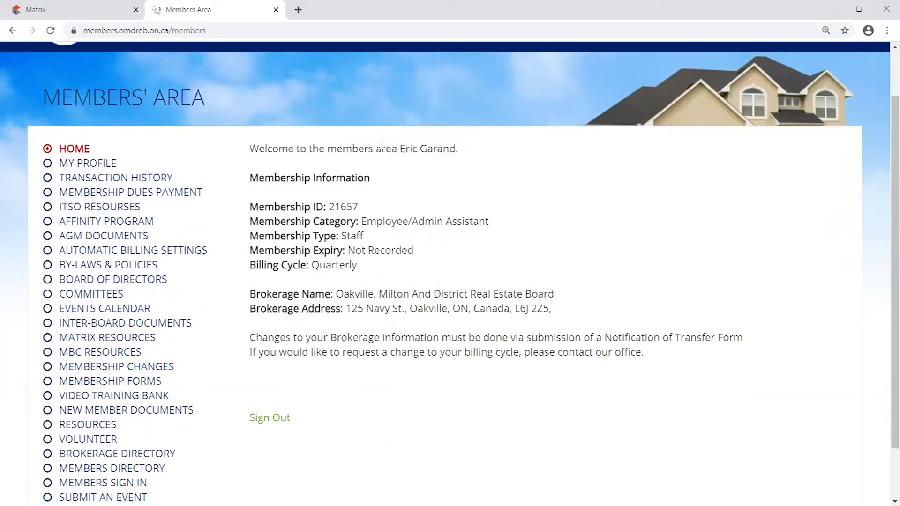
- Open My Profile and type a sample mobile number into the Mobile # field
left_click(94, 165)
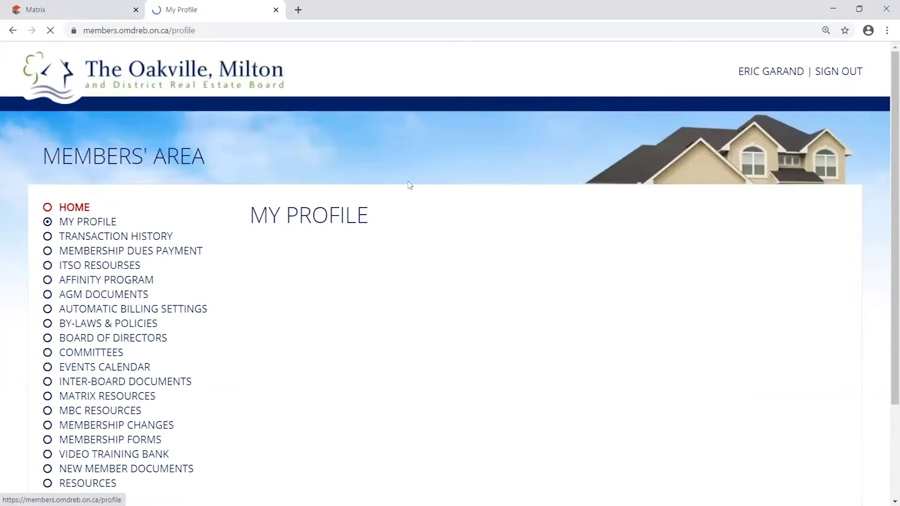
scroll(499, 146, "down", 4)
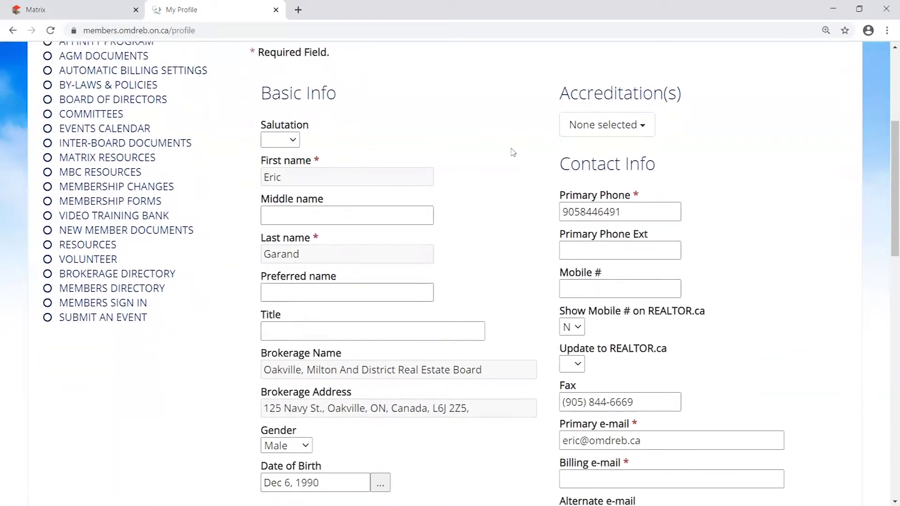
scroll(516, 152, "down", 1)
left_click(647, 235)
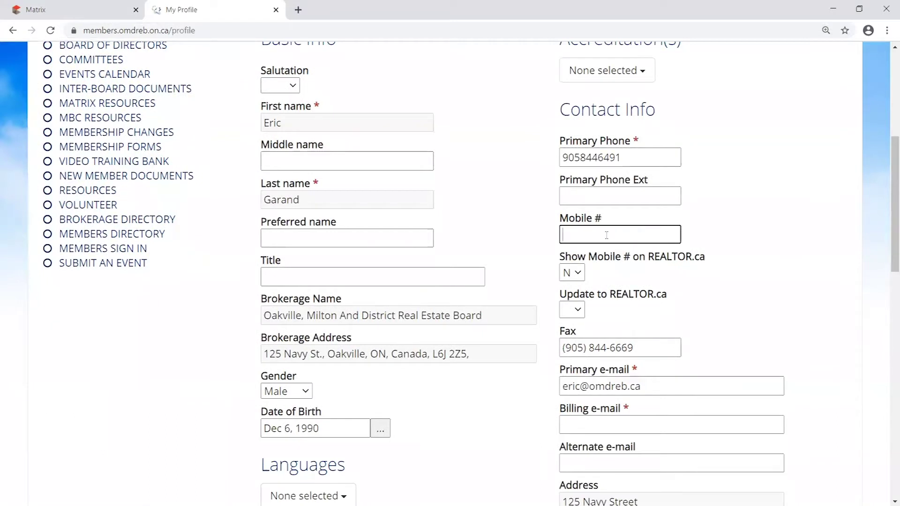
type("1234567890")
left_click_drag(661, 230, 509, 236)
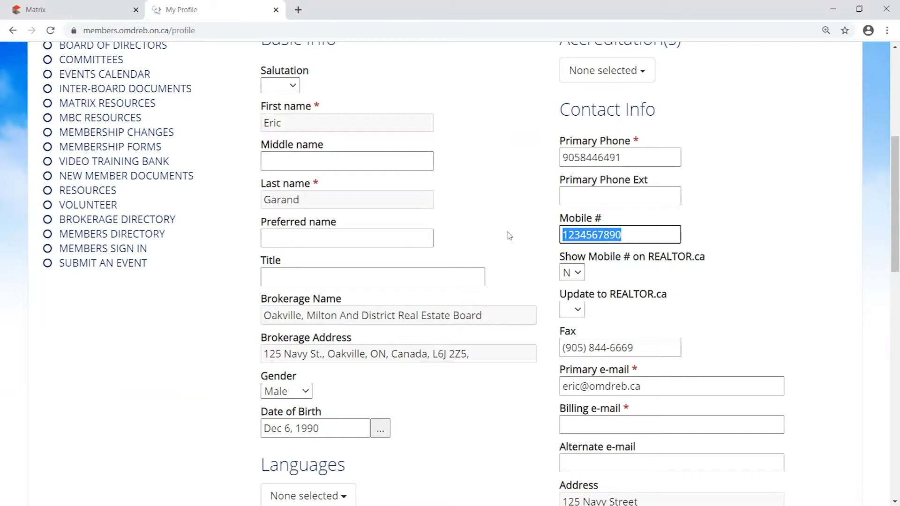
left_click(650, 234)
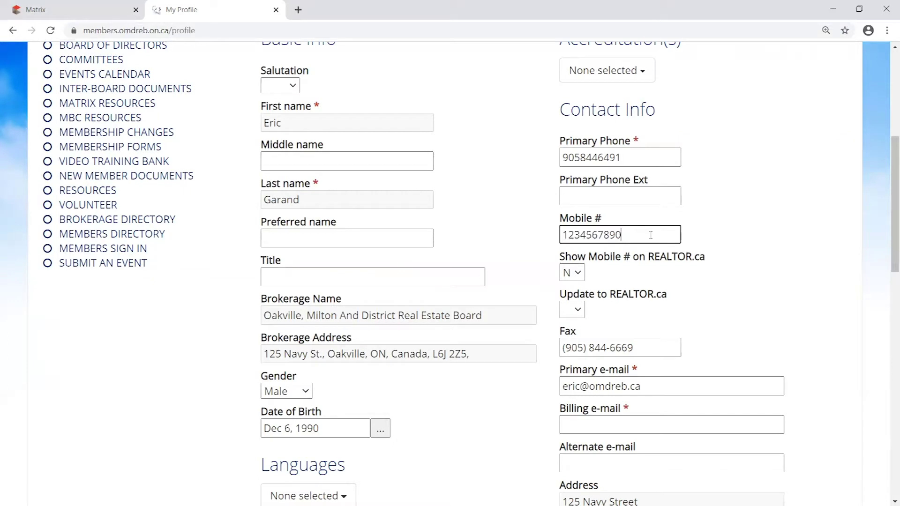
left_click_drag(650, 236, 564, 236)
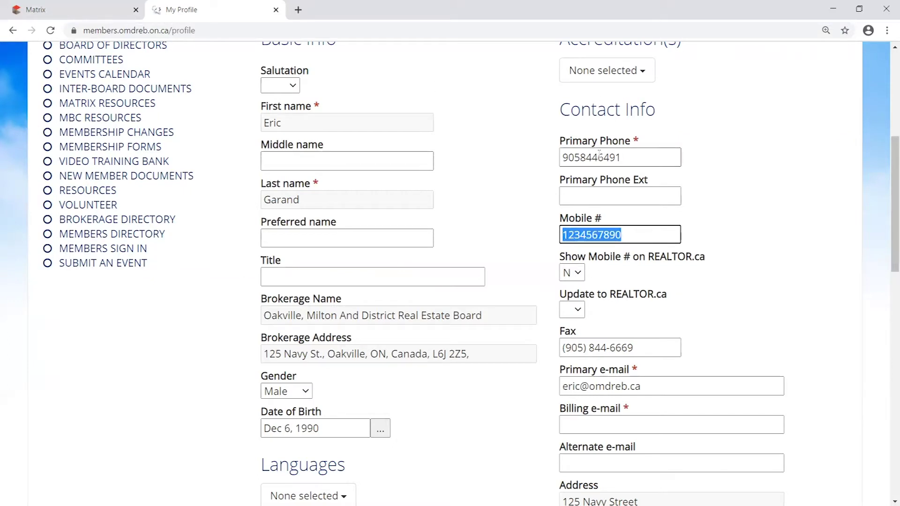
- Point out the primary phone, brokerage name and brokerage address on the profile
double_click(637, 160)
left_click_drag(496, 322, 371, 316)
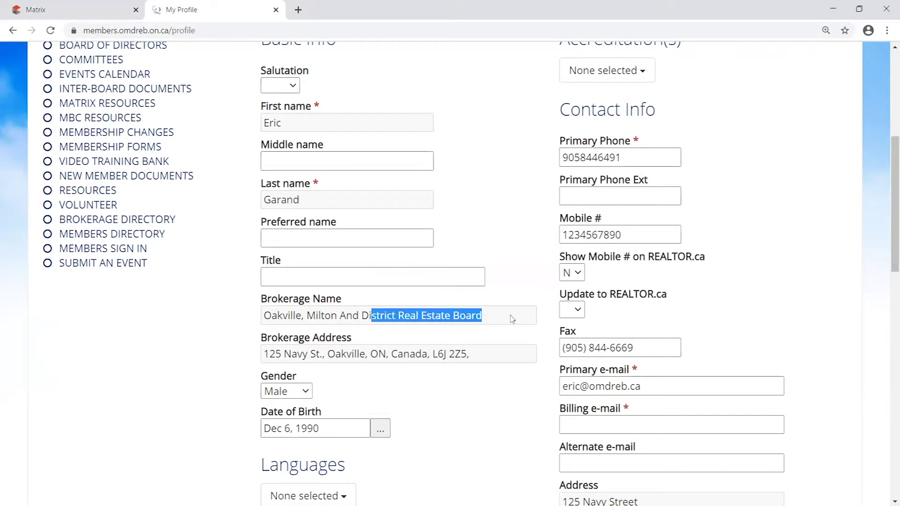
left_click(496, 317)
left_click_drag(288, 315, 468, 318)
left_click_drag(291, 355, 482, 357)
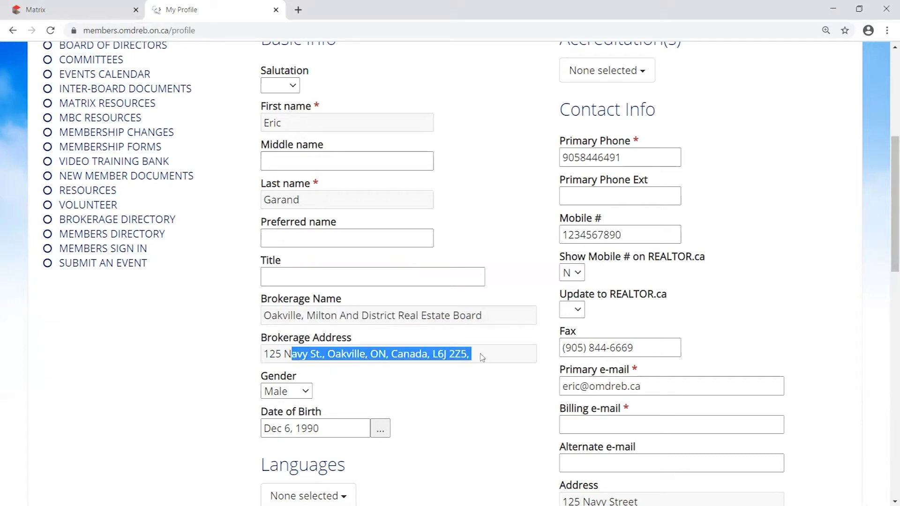
left_click(348, 302)
scroll(487, 317, "down", 6)
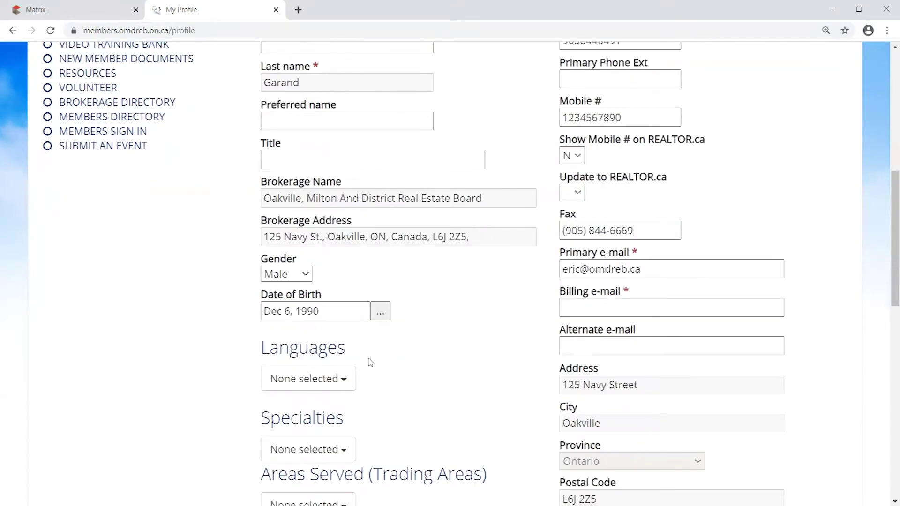
scroll(531, 330, "up", 6)
scroll(531, 330, "up", 3)
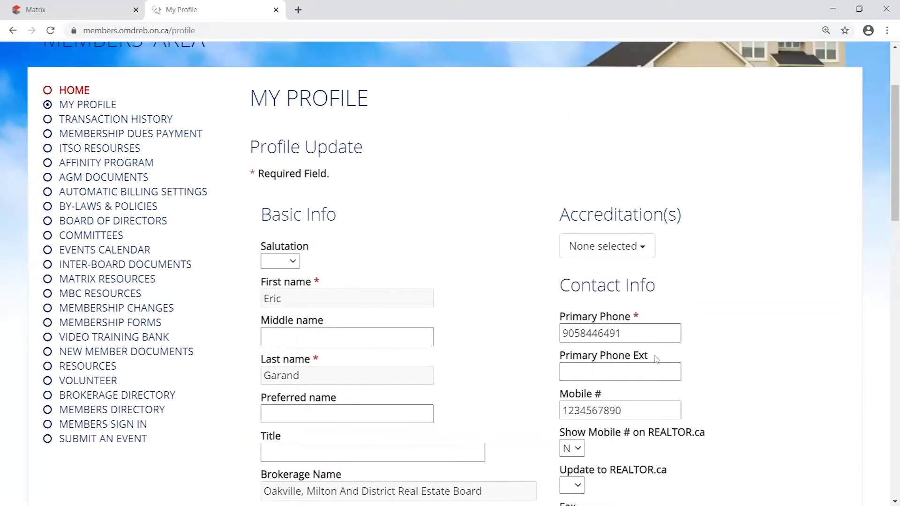
scroll(649, 369, "down", 1)
- Highlight the Show Mobile # on REALTOR.ca label and delete the existing mobile number
left_click_drag(648, 353, 521, 342)
left_click(628, 351)
left_click_drag(628, 351, 533, 338)
scroll(735, 325, "down", 1)
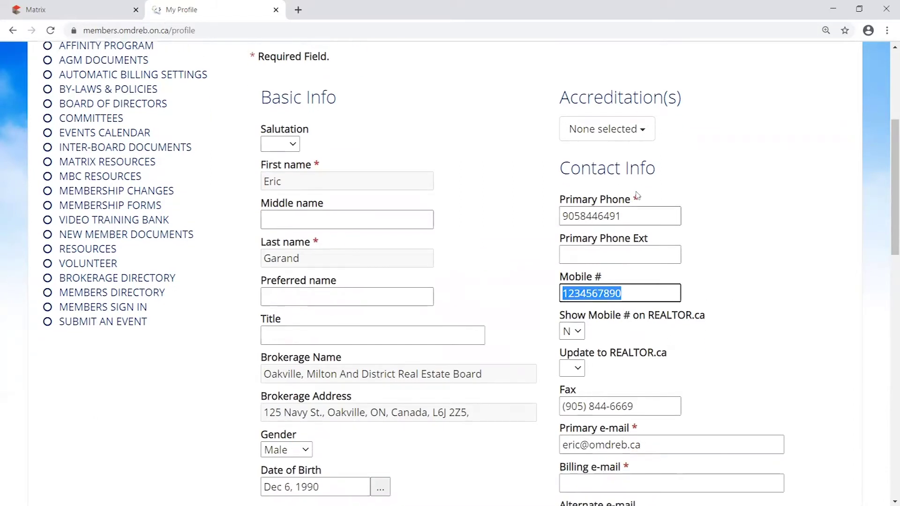
left_click_drag(626, 293, 489, 300)
left_click_drag(562, 314, 706, 322)
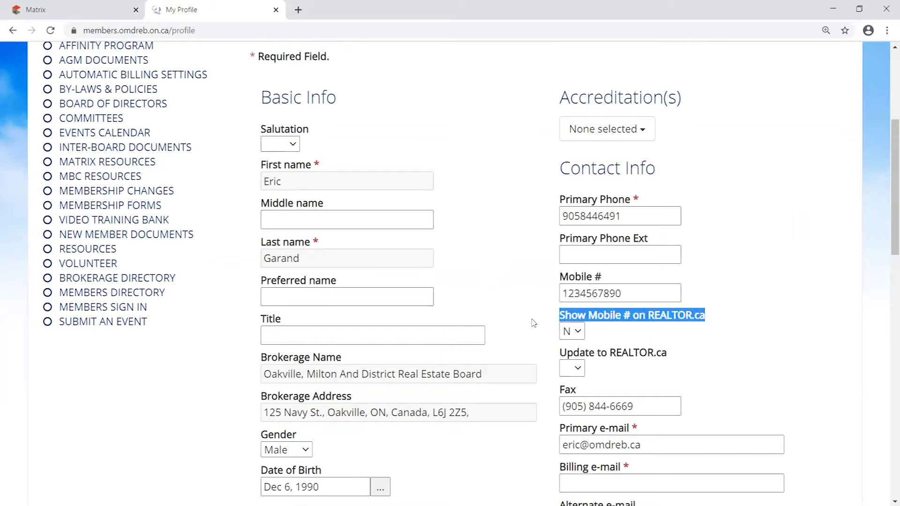
double_click(558, 296)
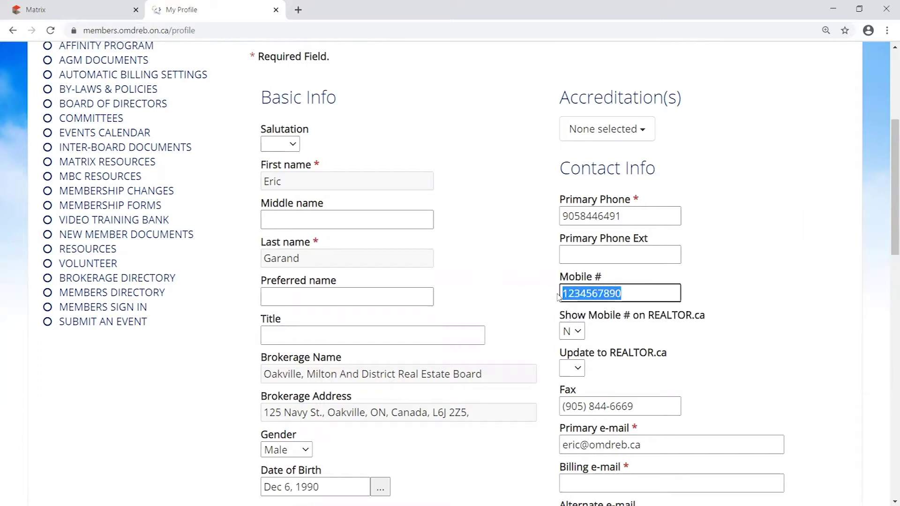
key("BackSpace")
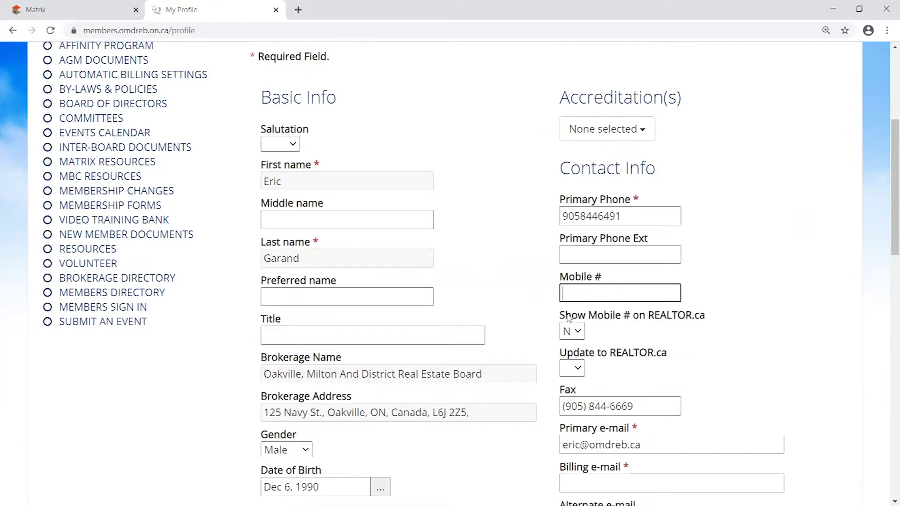
- Toggle Show Mobile # on REALTOR.ca to Y and back to N
double_click(569, 317)
left_click_drag(602, 316, 707, 319)
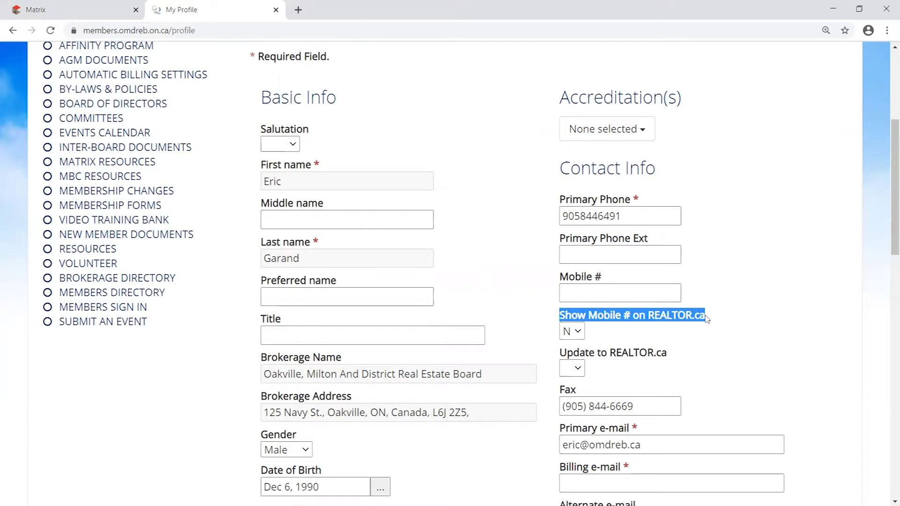
left_click(580, 332)
left_click(569, 360)
left_click(593, 333)
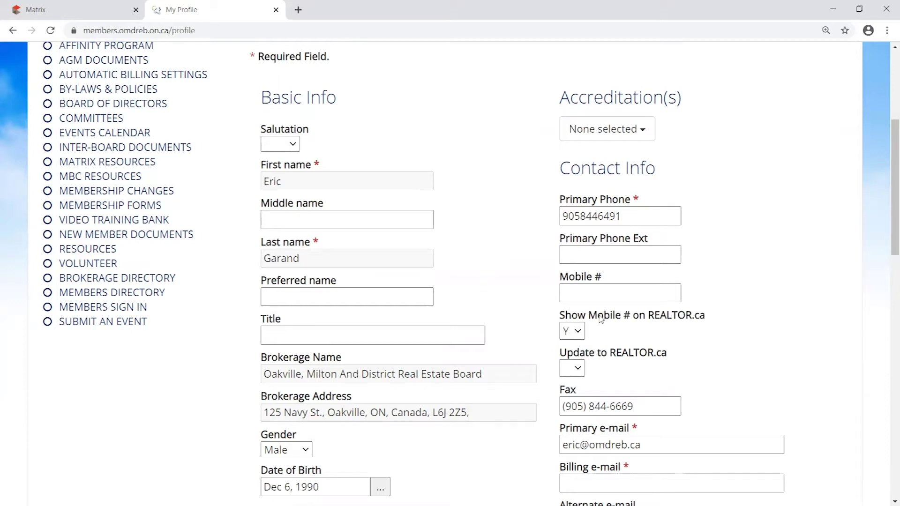
left_click(581, 332)
left_click(570, 358)
left_click(576, 330)
left_click(578, 375)
- Enter another mobile number, switch its REALTOR.ca display to Y then N, then delete it
left_click(614, 297)
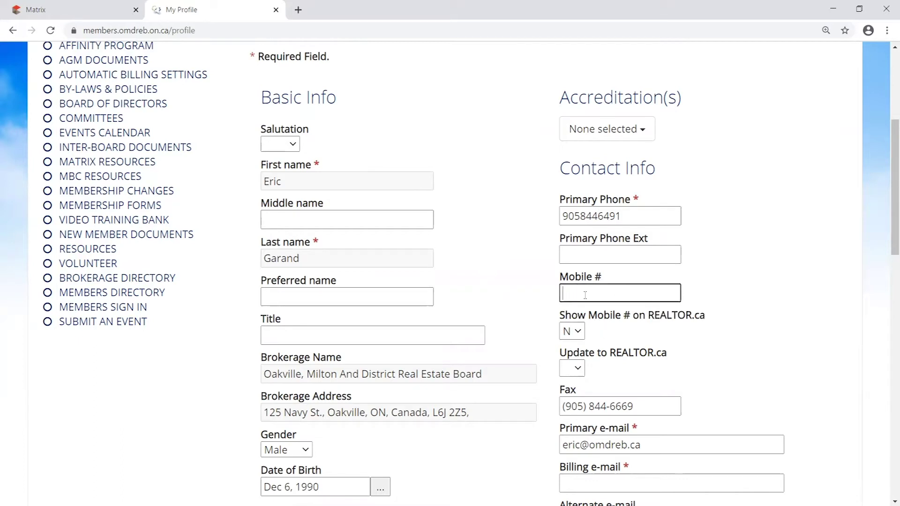
left_click(487, 317)
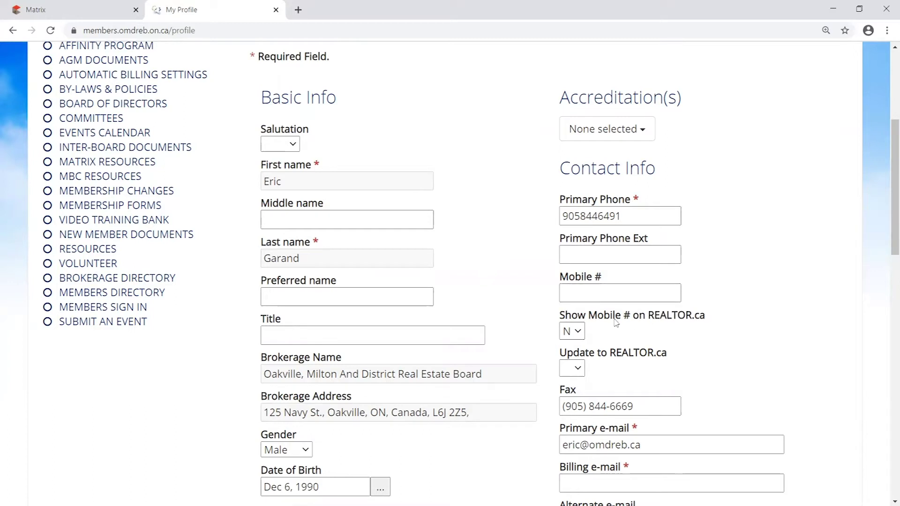
left_click(599, 294)
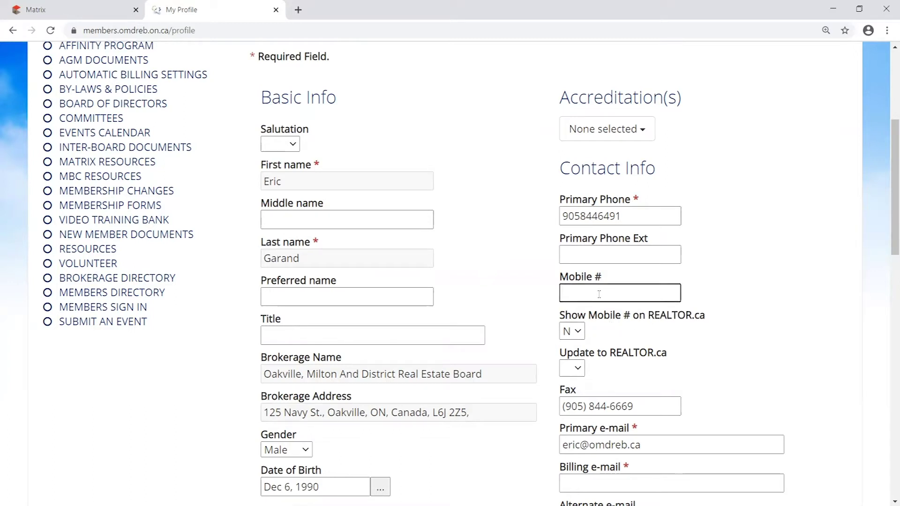
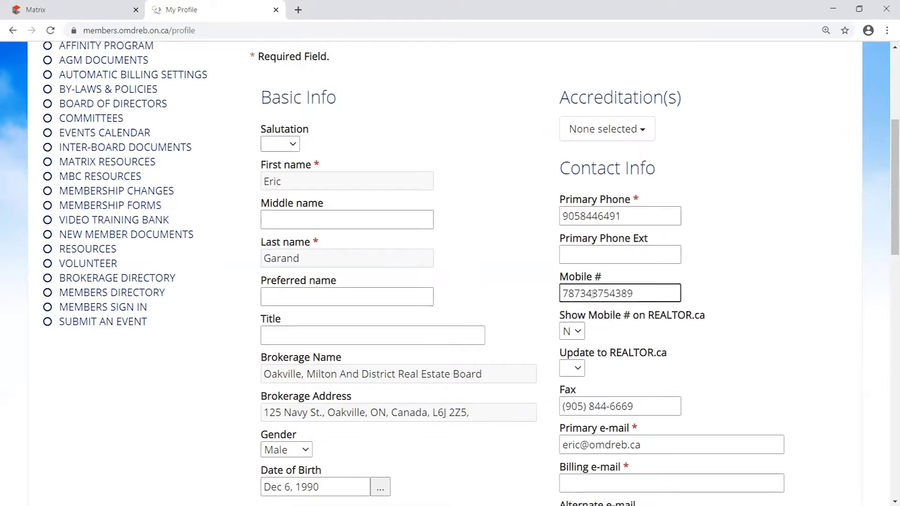
left_click(579, 332)
left_click(570, 360)
left_click(574, 331)
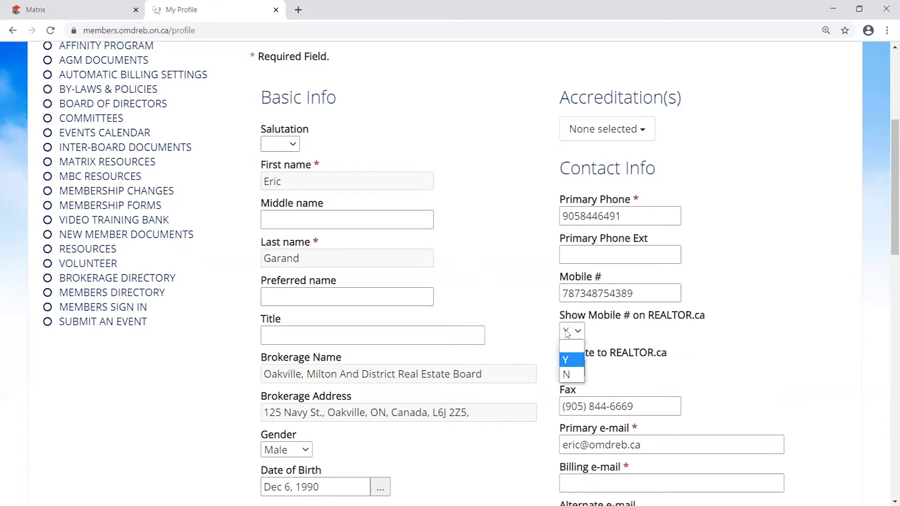
left_click(573, 376)
left_click_drag(644, 294, 349, 270)
key("BackSpace")
left_click(733, 276)
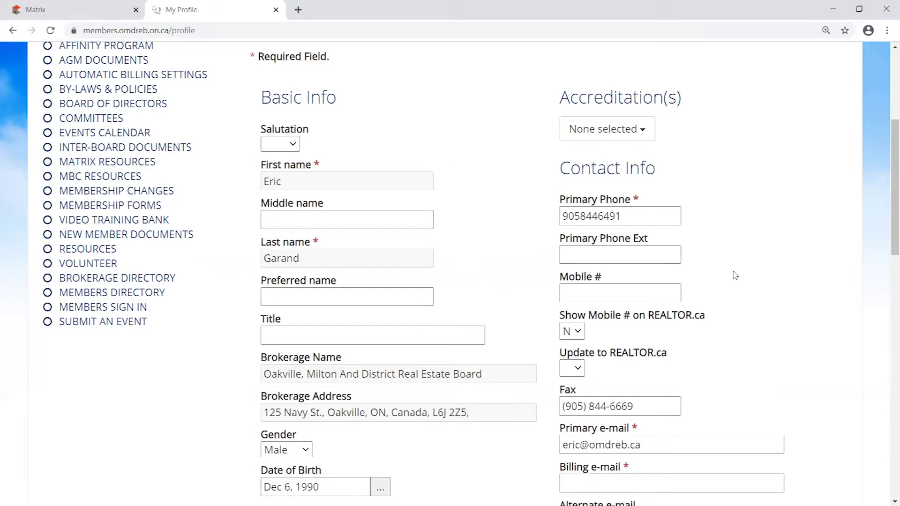
scroll(733, 275, "up", 3)
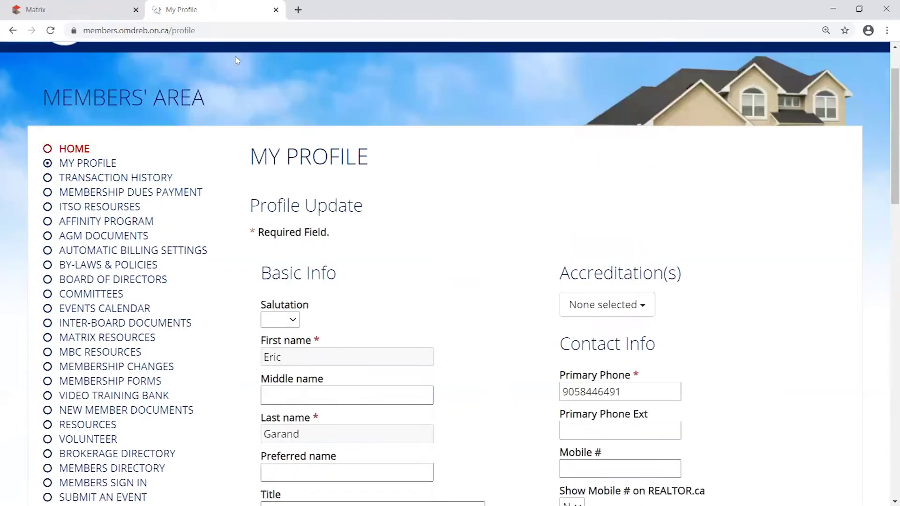
- Close the member profile and run a Residential search, showing its 5000+ results
left_click(276, 9)
scroll(781, 295, "up", 5)
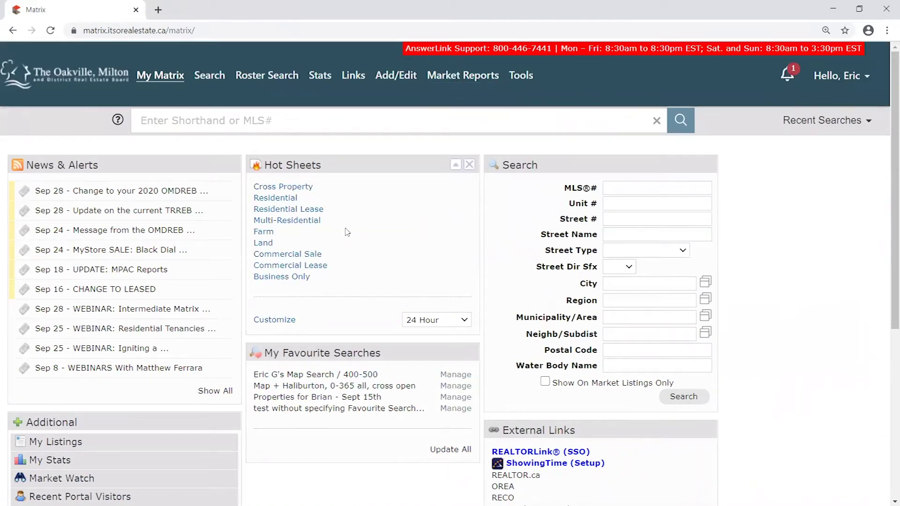
mouse_move(209, 80)
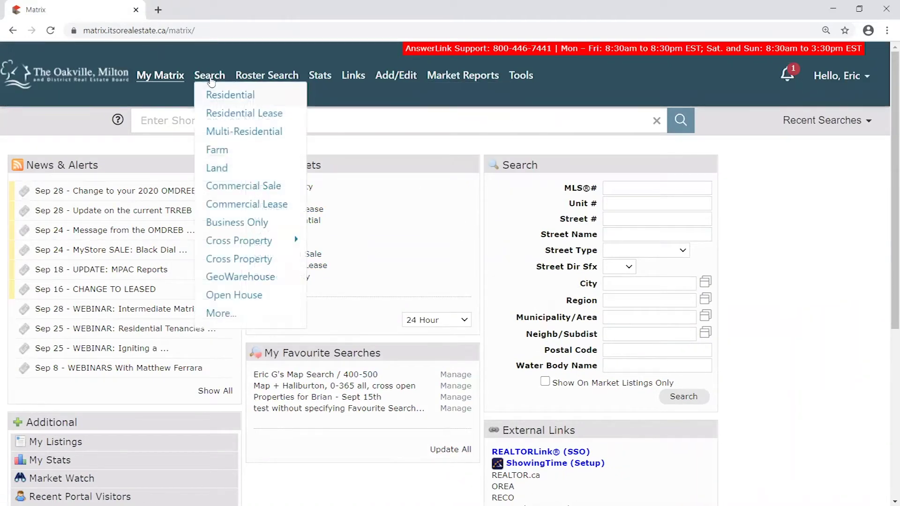
left_click(237, 96)
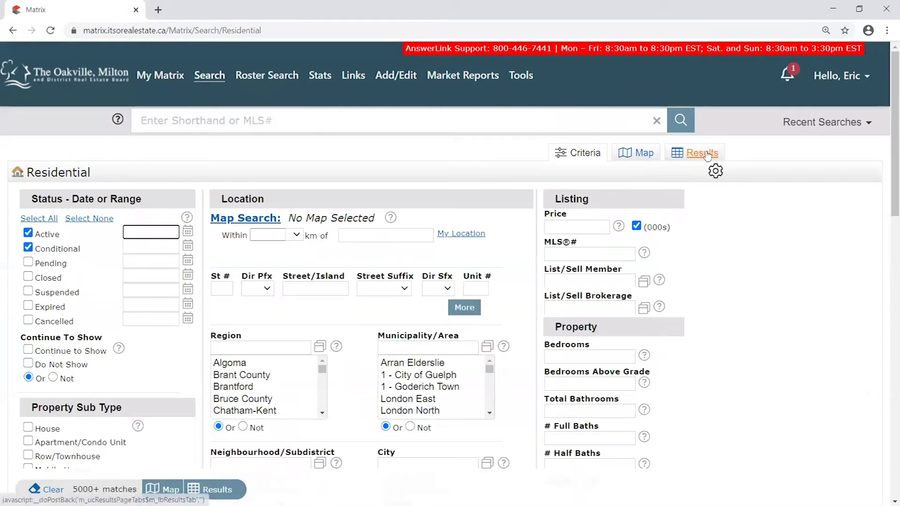
left_click(705, 154)
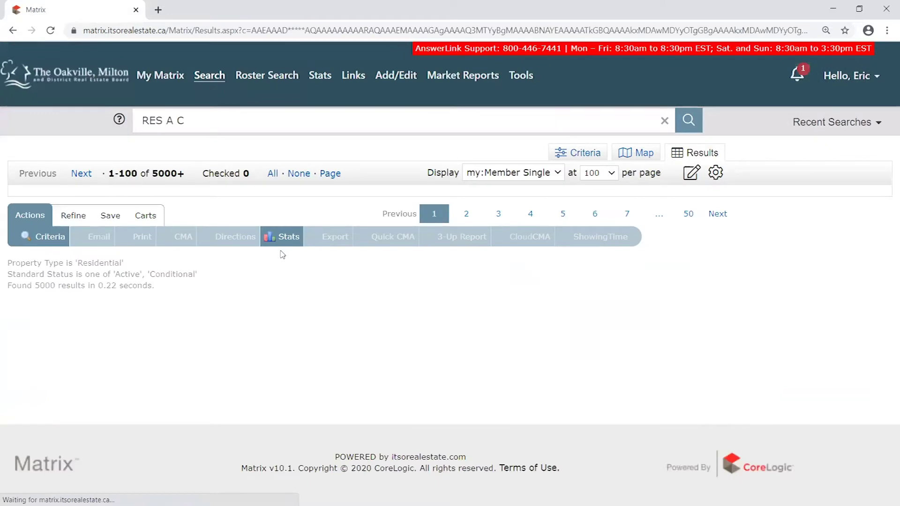
scroll(268, 335, "down", 1)
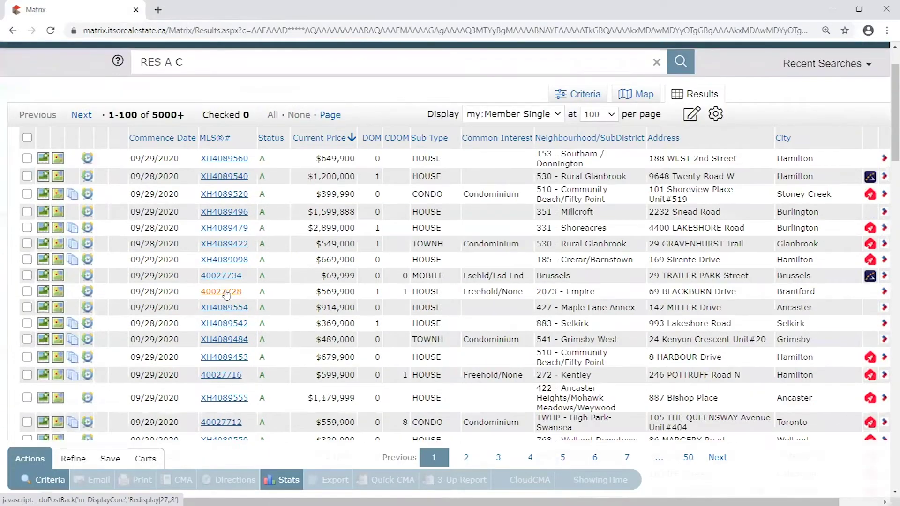
left_click(223, 292)
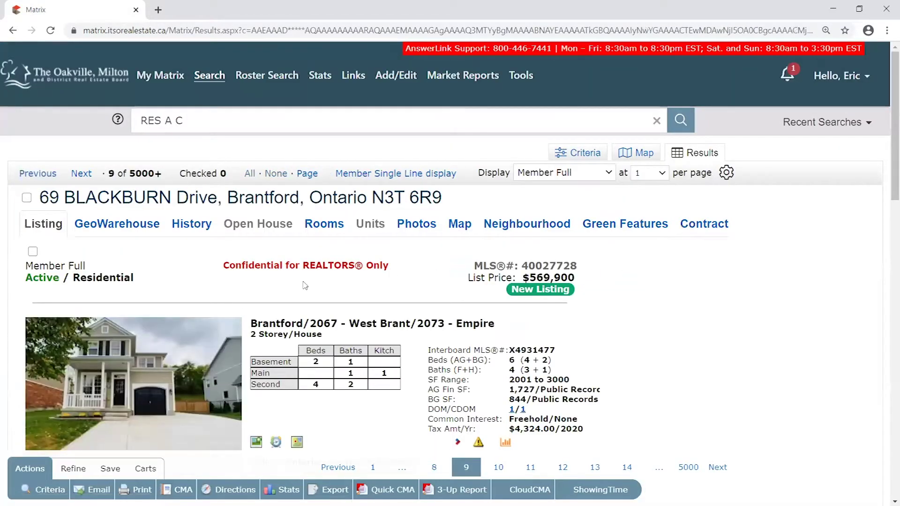
scroll(303, 268, "down", 1)
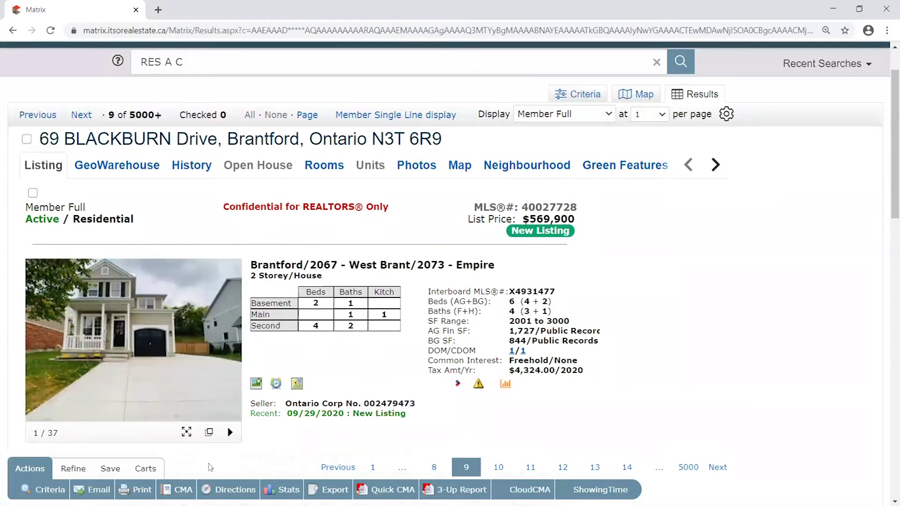
left_click(99, 490)
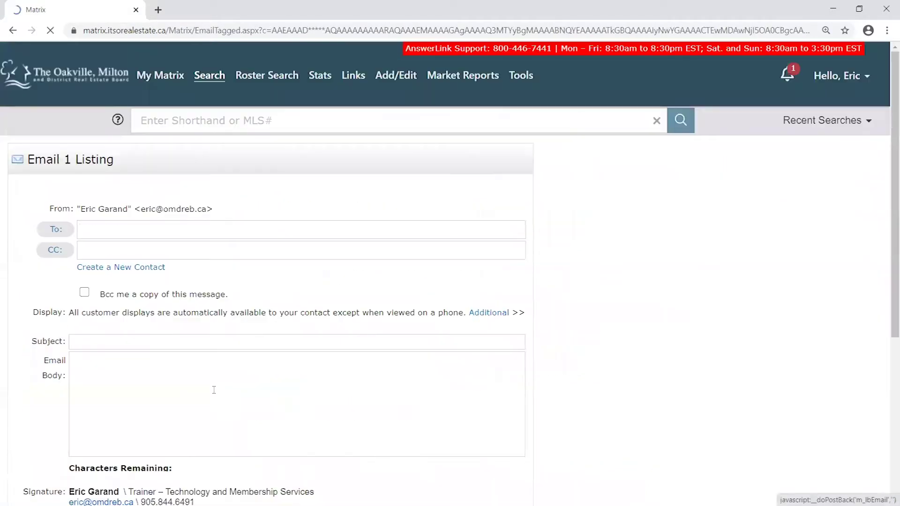
scroll(232, 295, "down", 2)
scroll(243, 277, "up", 2)
scroll(195, 173, "down", 3)
mouse_move(218, 399)
left_mouse_down()
mouse_move(148, 399)
mouse_move(21, 324)
left_mouse_up()
left_click(425, 410)
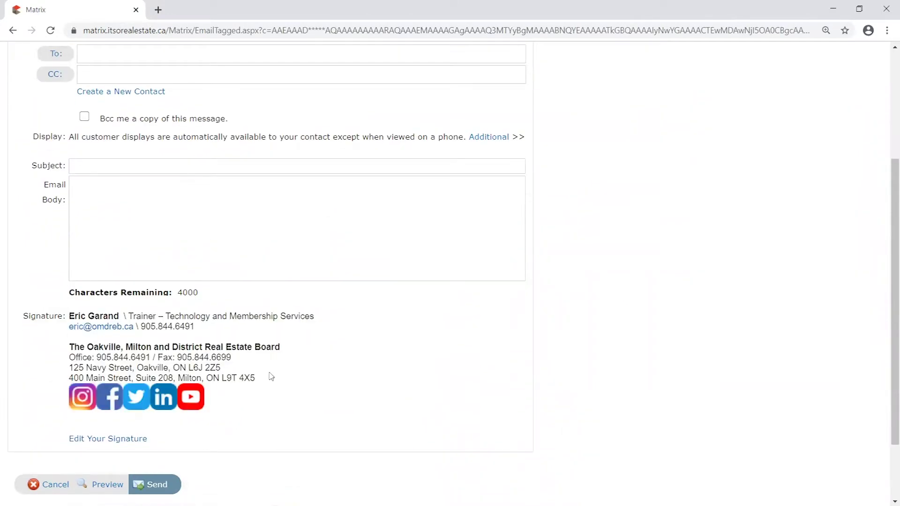
scroll(233, 326, "up", 2)
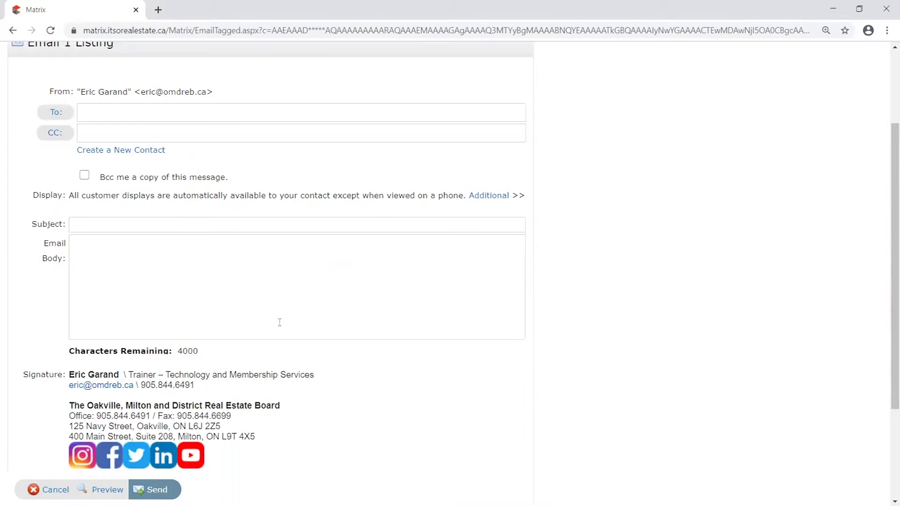
left_click(141, 283)
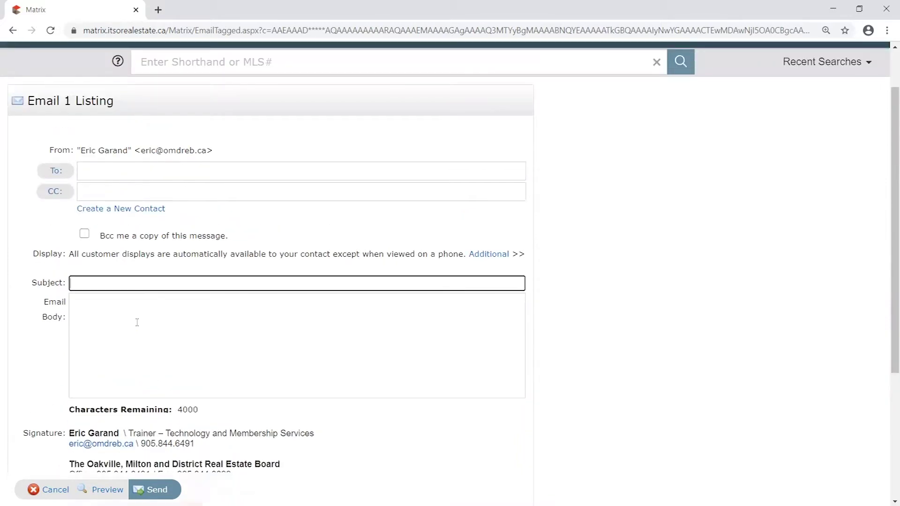
left_click(134, 317)
left_click(112, 167)
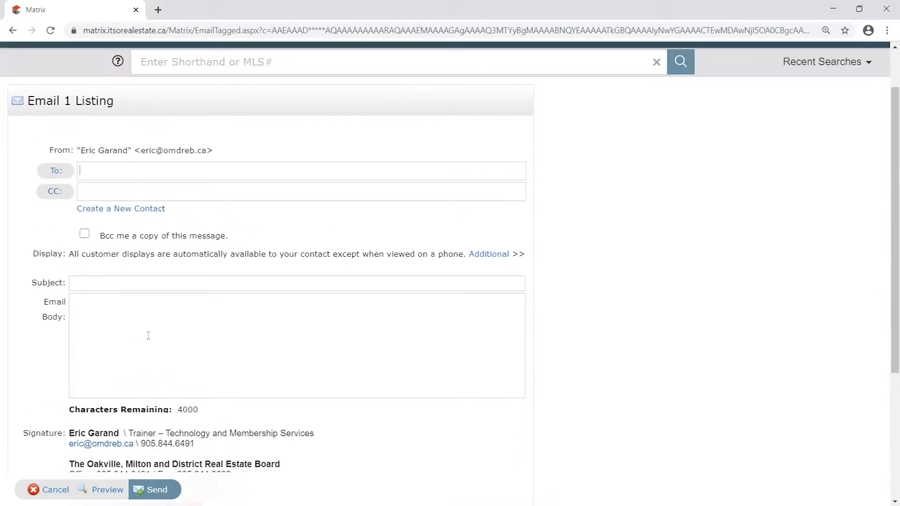
scroll(282, 325, "down", 3)
mouse_move(190, 328)
left_mouse_down()
mouse_move(6, 283)
mouse_move(31, 259)
mouse_move(14, 261)
mouse_move(23, 261)
left_mouse_up()
left_click(441, 324)
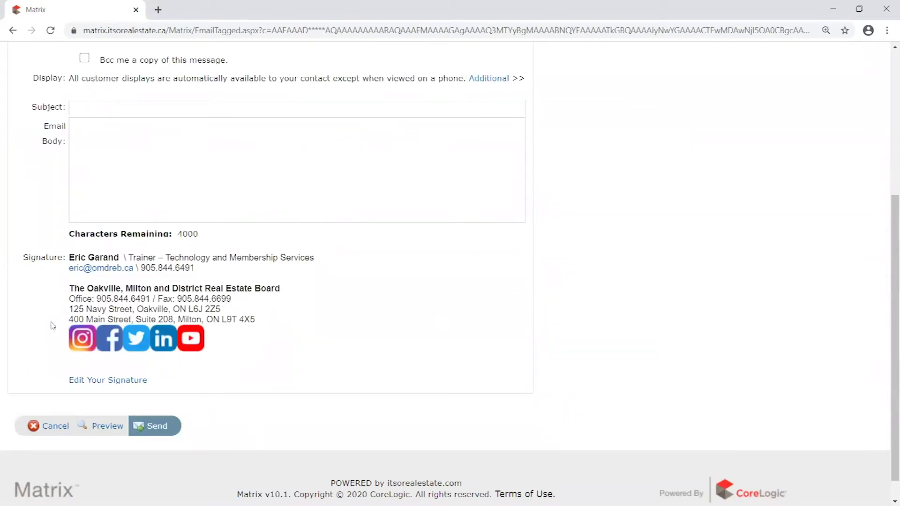
left_click(107, 428)
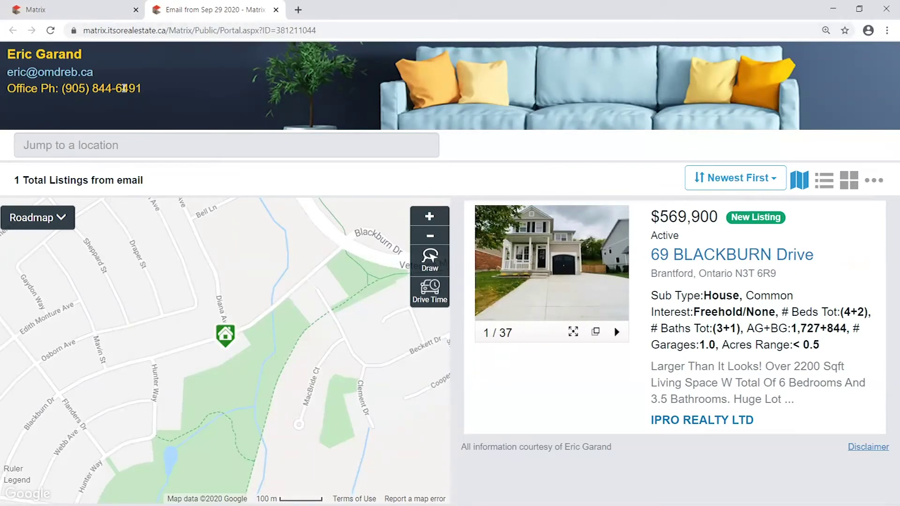
left_click(722, 260)
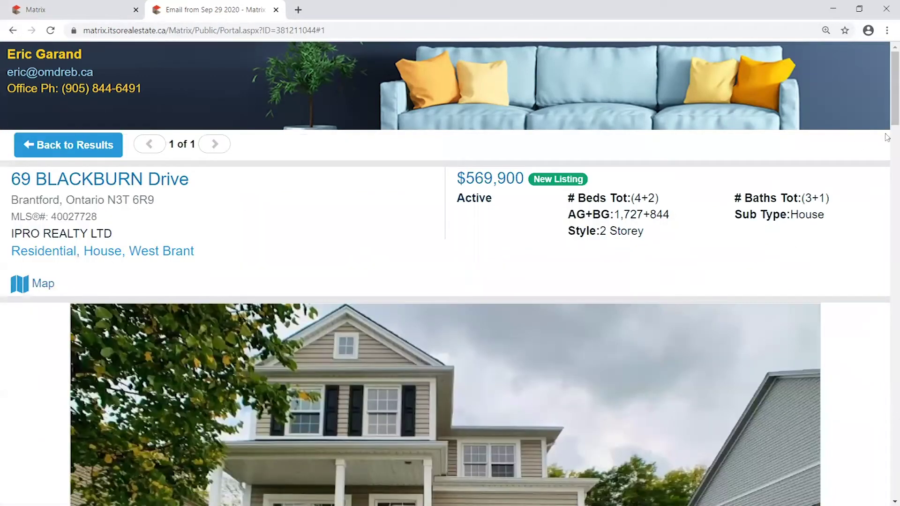